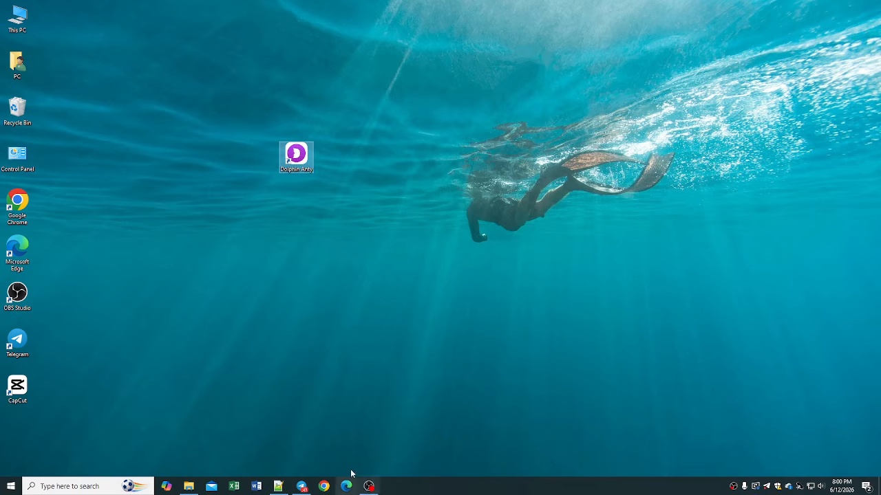
# Step: Launch Google Chrome from the taskbar to a fresh blank window
pyautogui.click(329, 487)
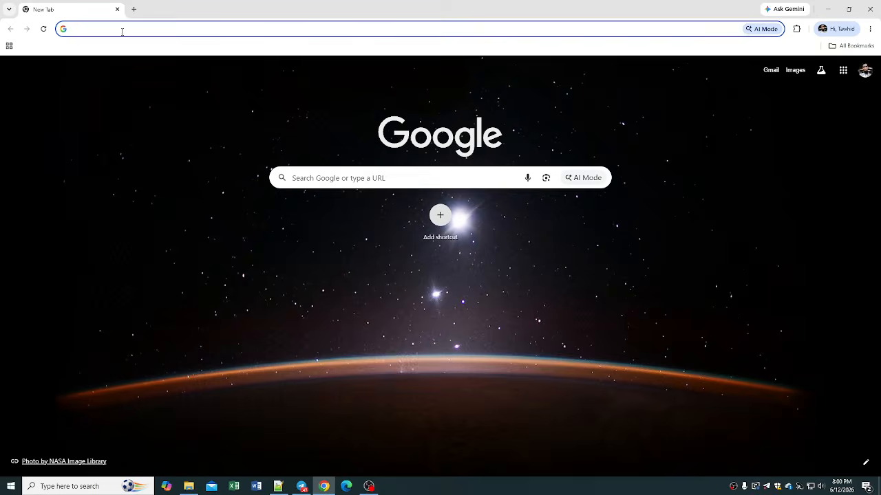
# Step: Search Google for 'dolphin anty', open its Download Free Antidetect page, then minimize Chrome
pyautogui.click(131, 29)
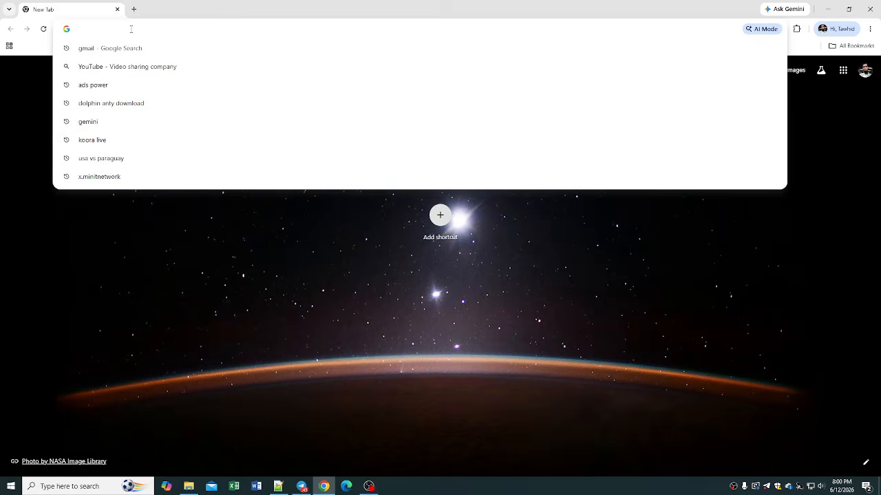
pyautogui.write('do')
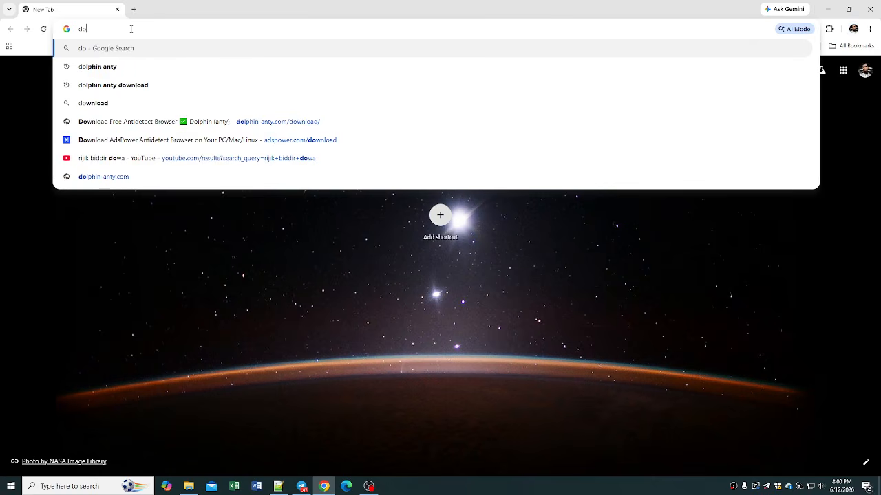
pyautogui.write('lphin ant')
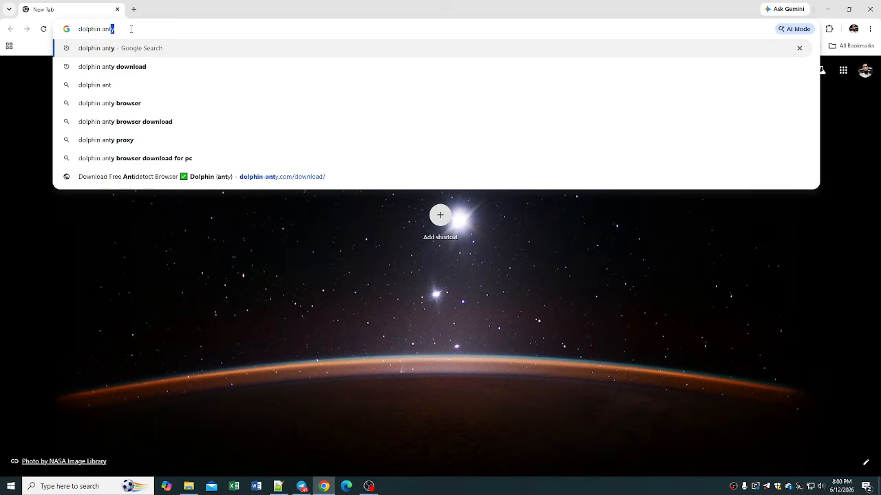
pyautogui.write('y')
pyautogui.press('Return')
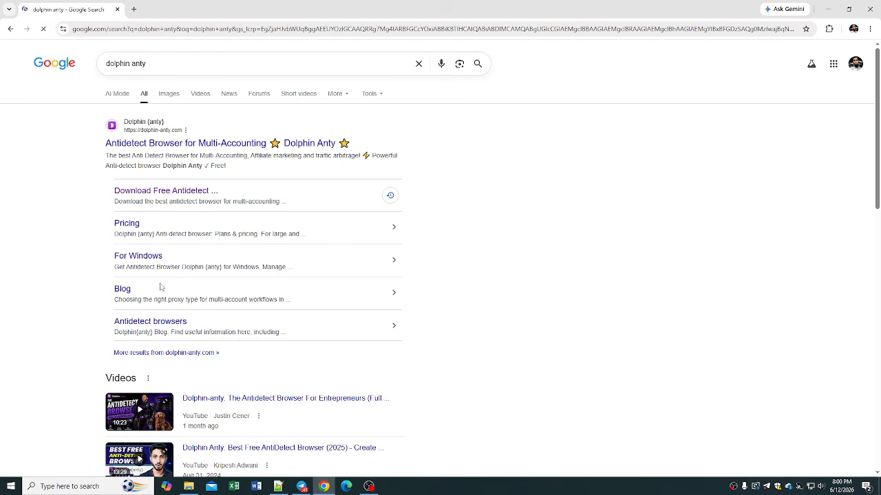
pyautogui.click(193, 196)
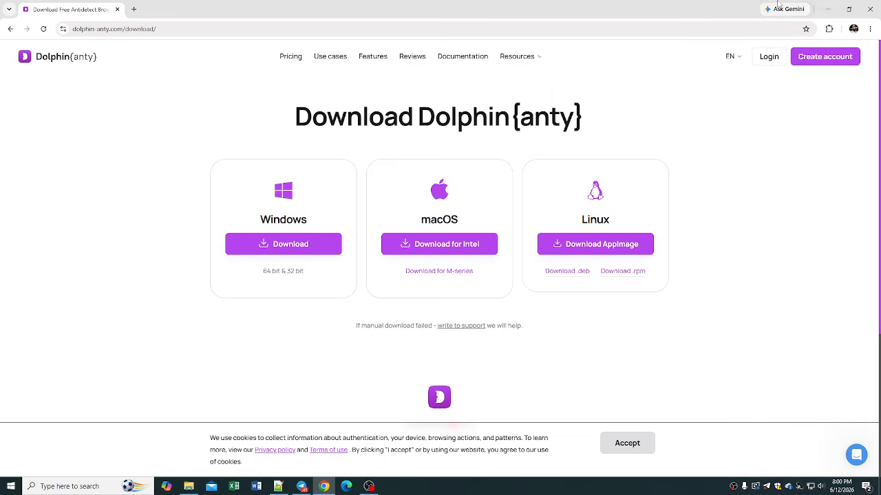
pyautogui.click(827, 8)
# Step: Refresh the desktop several times, then follow Dolphin Anty's registration link from its sign-in screen
pyautogui.rightClick(558, 144)
pyautogui.click(575, 180)
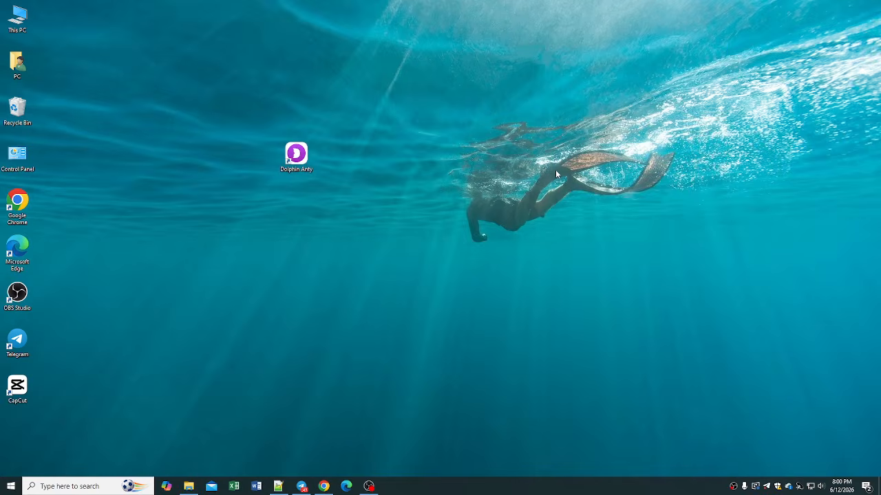
pyautogui.rightClick(555, 170)
pyautogui.click(578, 211)
pyautogui.rightClick(507, 171)
pyautogui.click(530, 213)
pyautogui.rightClick(470, 153)
pyautogui.click(496, 195)
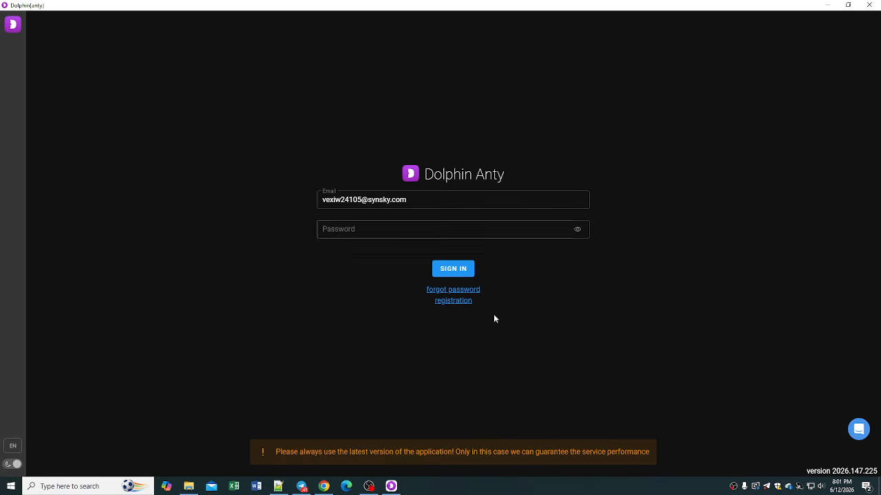
pyautogui.click(449, 303)
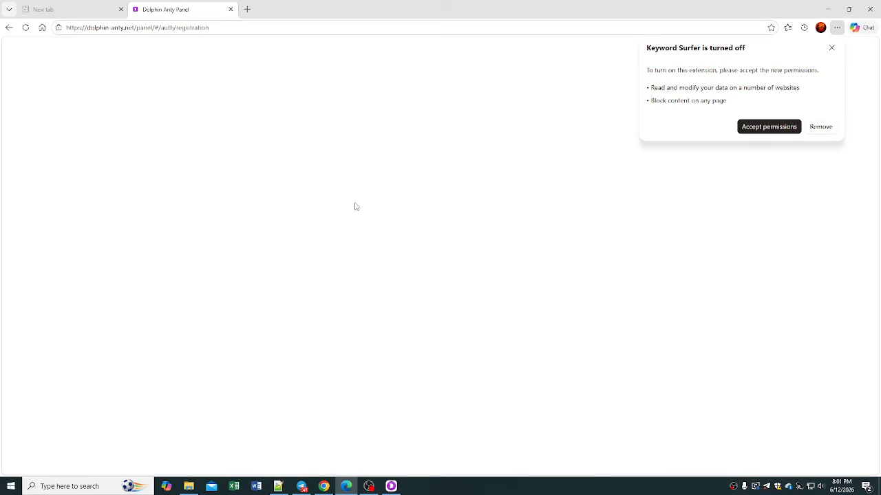
# Step: Dismiss the extension permissions notice on the Dolphin Anty panel tab
pyautogui.click(92, 10)
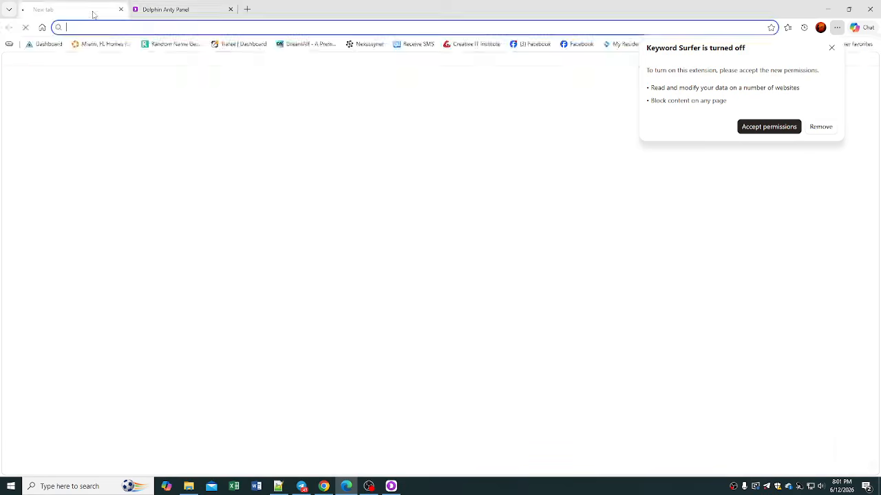
pyautogui.click(168, 8)
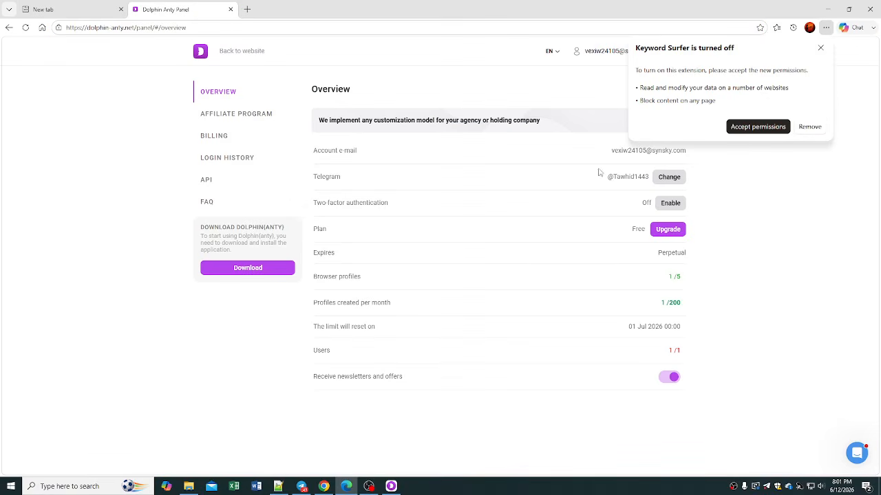
pyautogui.click(820, 48)
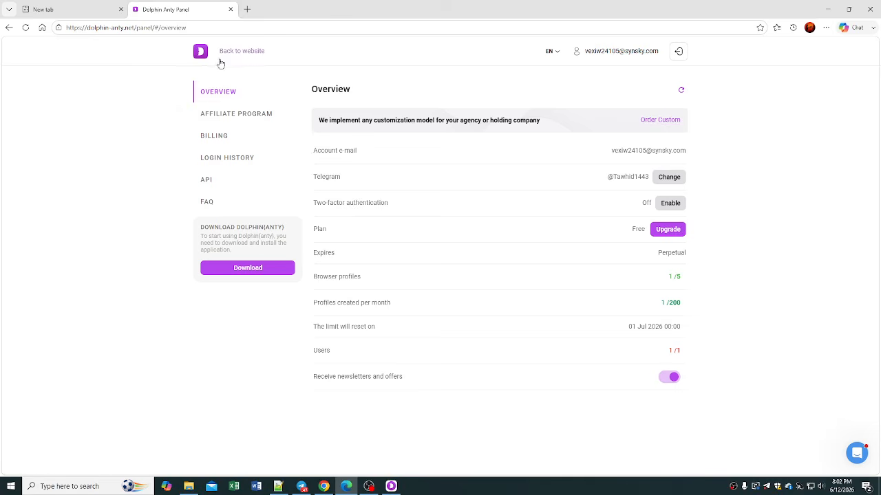
# Step: Log out of the current panel account and bring up the new-account registration form
pyautogui.click(677, 52)
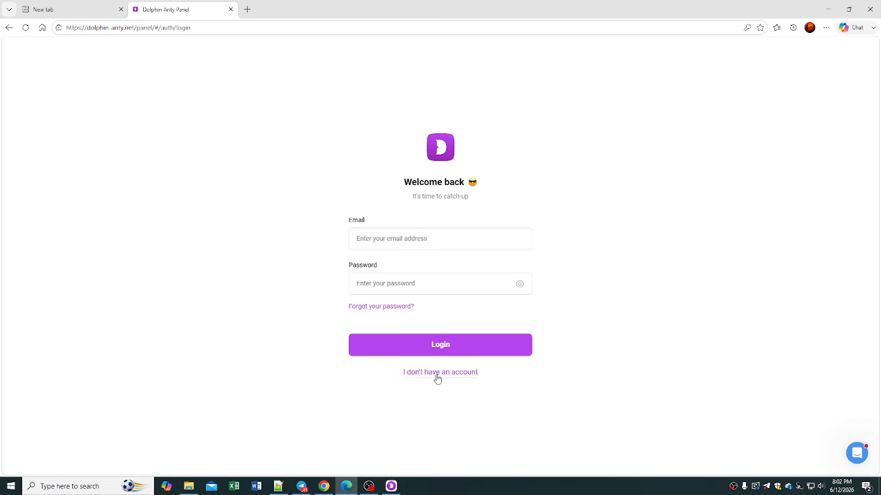
pyautogui.click(441, 373)
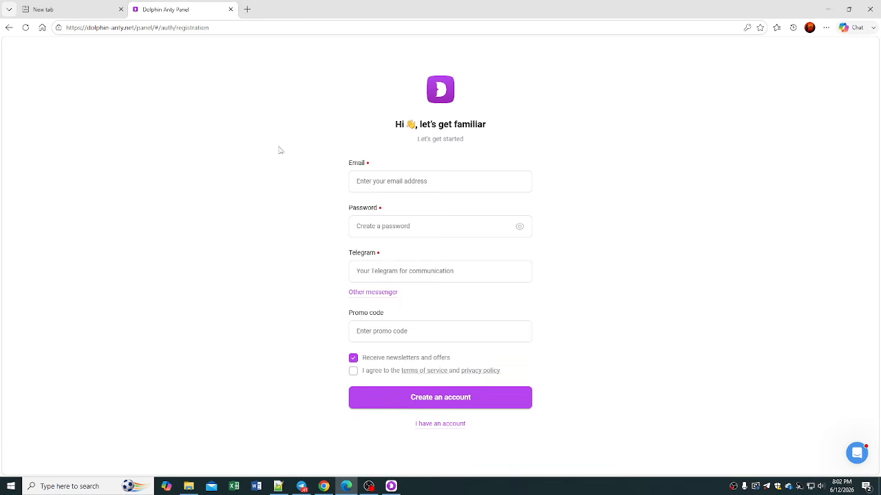
pyautogui.click(86, 8)
# Step: Search Bing for 'temp' from the address bar and skim the results
pyautogui.click(113, 27)
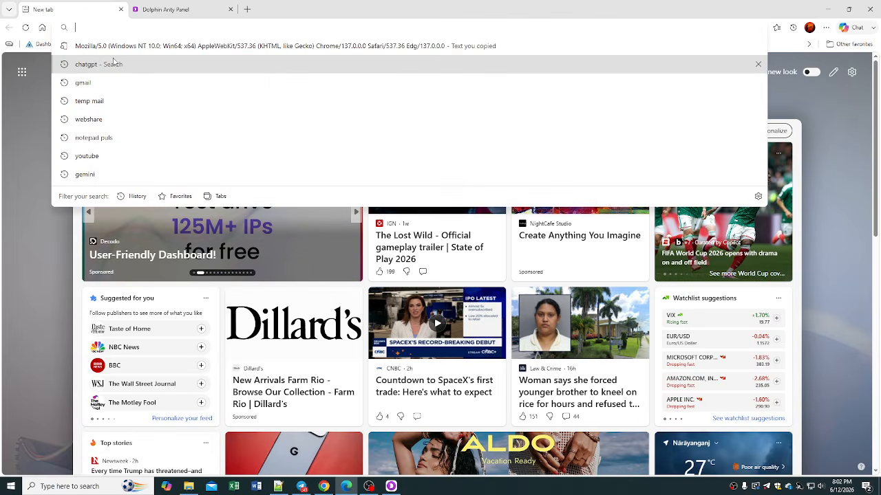
pyautogui.write('temp')
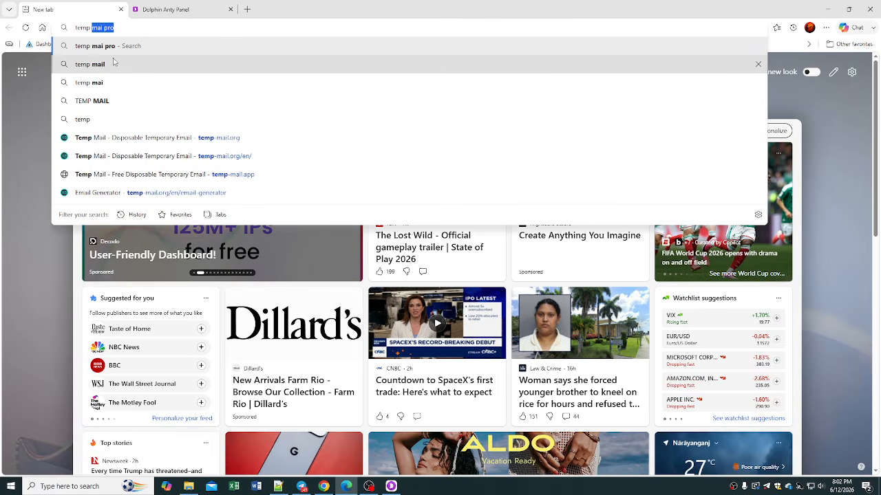
pyautogui.press('Return')
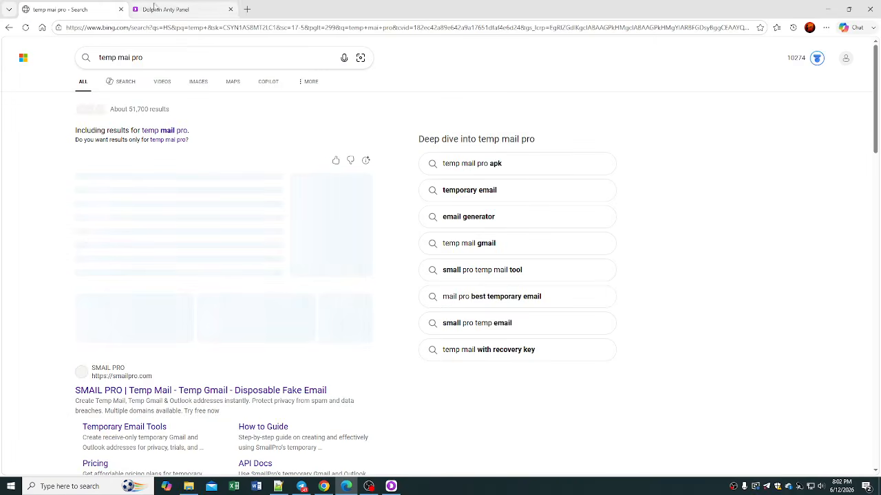
pyautogui.scroll(-3, 163, 351)
pyautogui.scroll(-4, 163, 351)
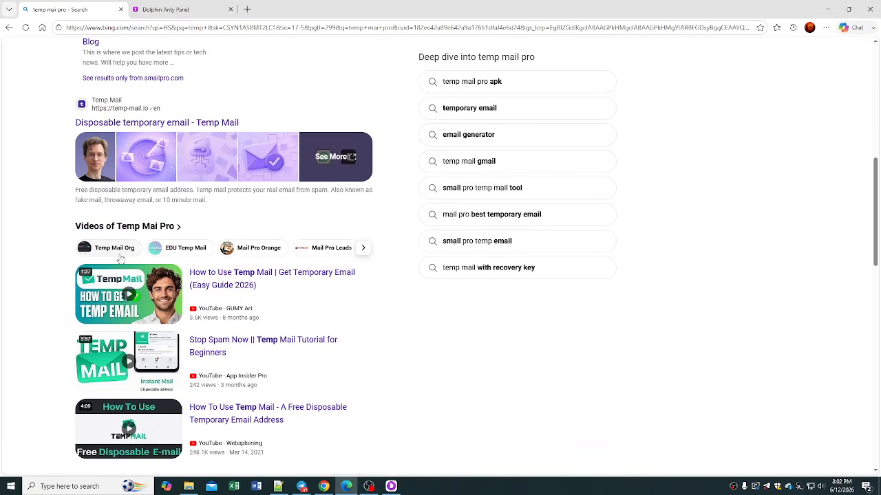
pyautogui.scroll(-4, 160, 308)
pyautogui.scroll(3, 187, 261)
pyautogui.scroll(7, 193, 212)
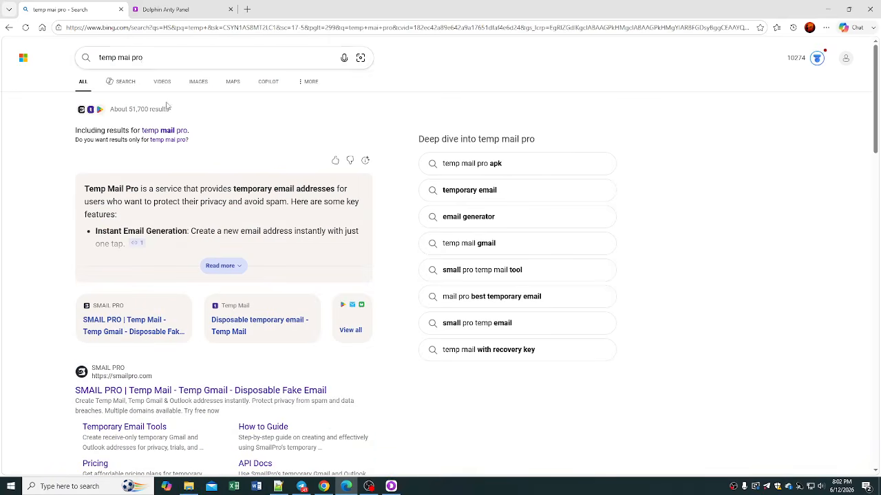
# Step: Correct the query to 'temp mail' and rerun the search
pyautogui.doubleClick(132, 58)
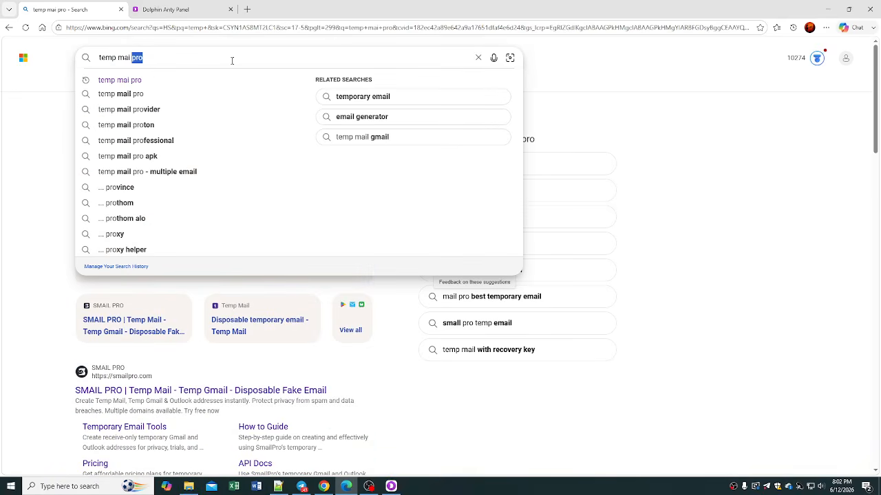
pyautogui.press('BackSpace')
pyautogui.press('Escape')
pyautogui.press('Return')
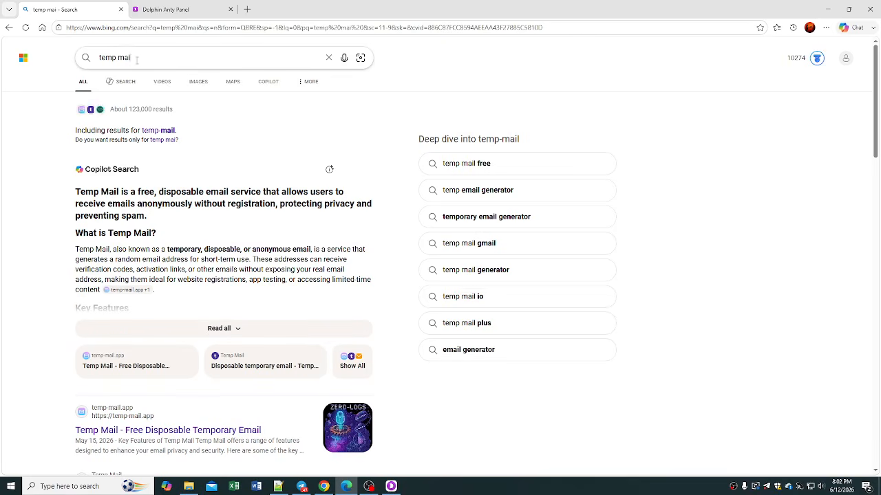
pyautogui.click(135, 58)
pyautogui.write('l')
pyautogui.press('Return')
pyautogui.scroll(-10, 200, 249)
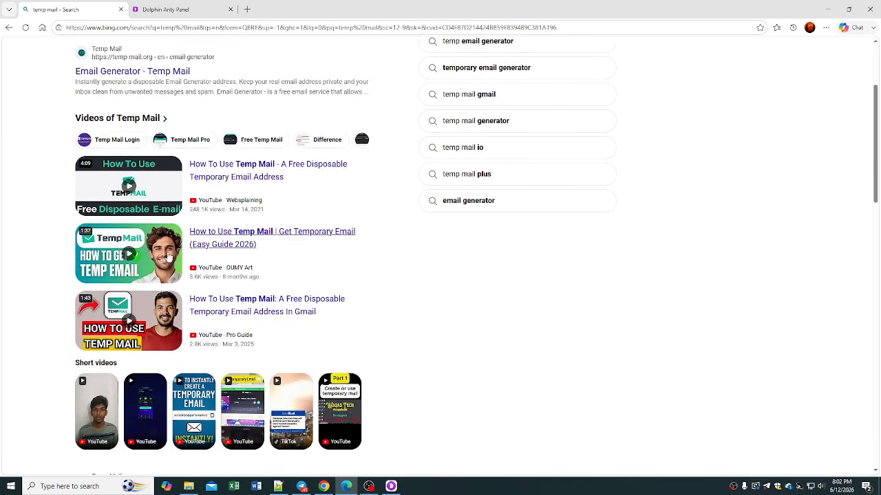
pyautogui.scroll(3, 200, 250)
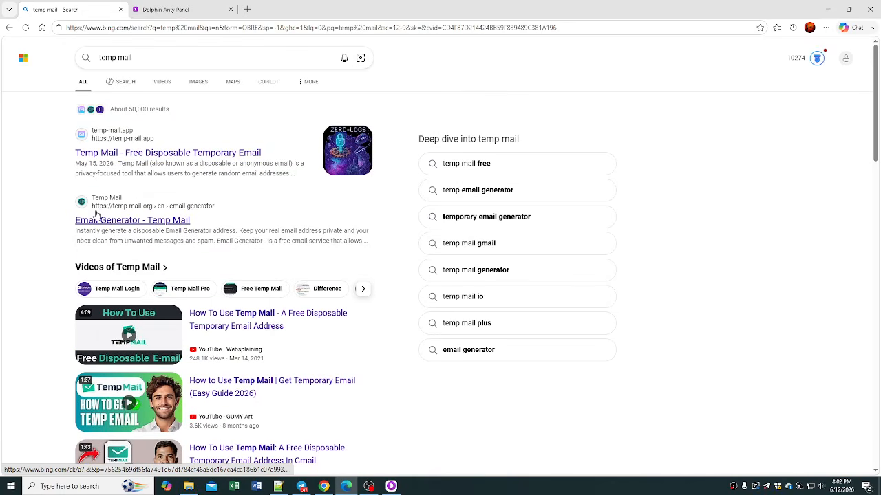
# Step: Open the Email Generator - Temp Mail result in a new tab
pyautogui.rightClick(125, 223)
pyautogui.click(168, 234)
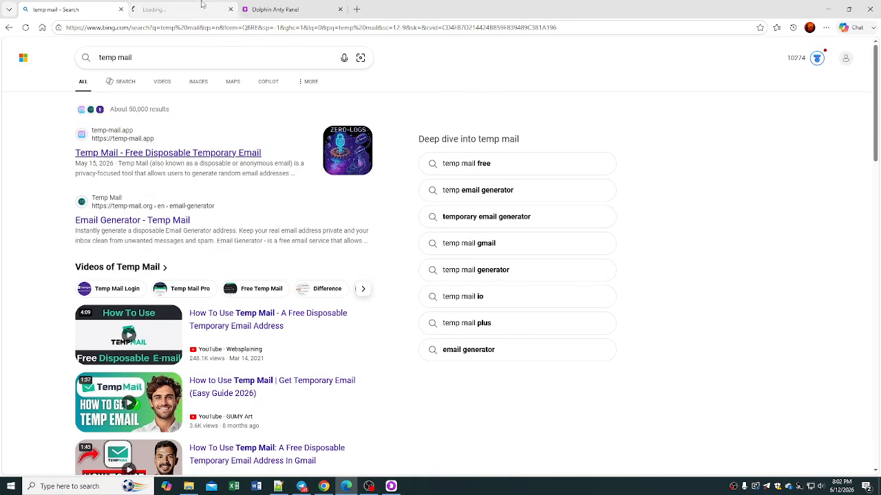
pyautogui.click(182, 9)
# Step: Copy the generated Temp Mail address and return to the Dolphin Anty panel tab
pyautogui.click(562, 260)
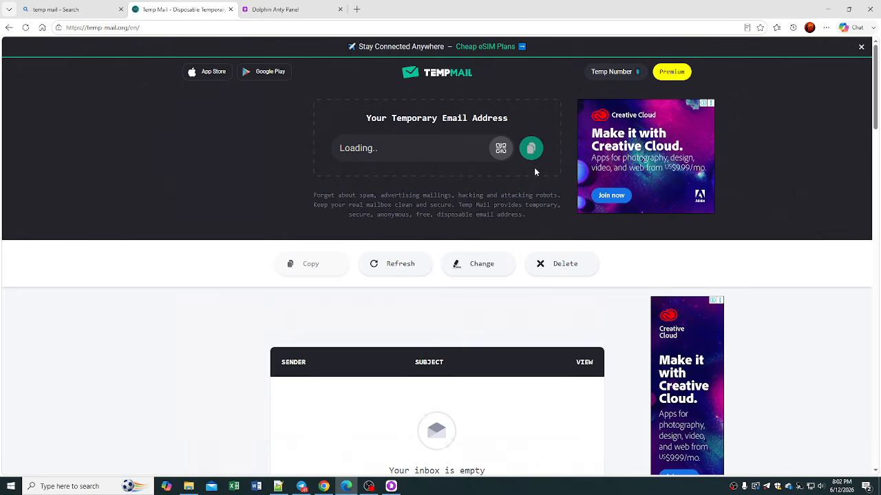
pyautogui.click(530, 149)
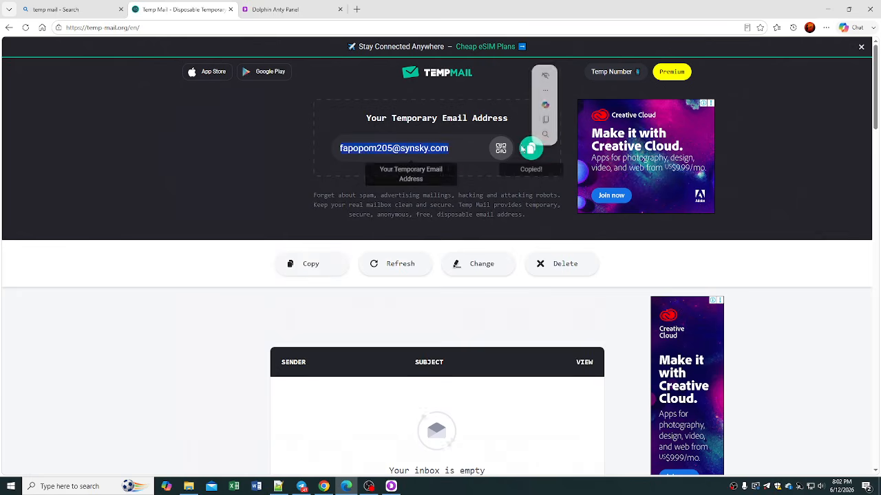
pyautogui.click(269, 9)
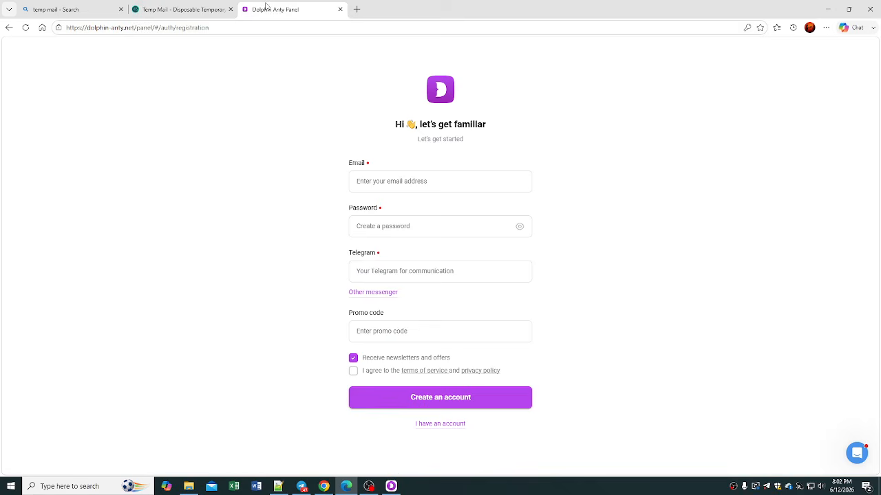
# Step: Paste the temporary address as the registration email and enter a password
pyautogui.click(391, 181)
pyautogui.hotkey('ctrl', 'v')
pyautogui.click(372, 224)
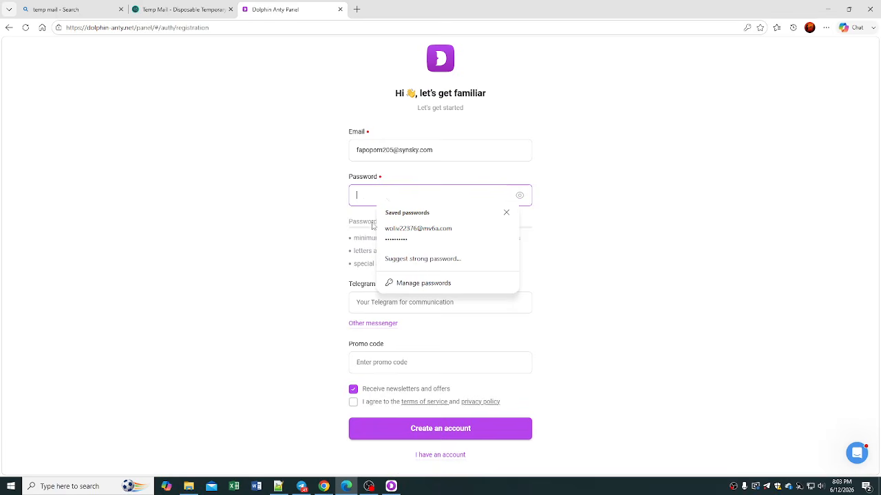
pyautogui.write('•')
pyautogui.write('••')
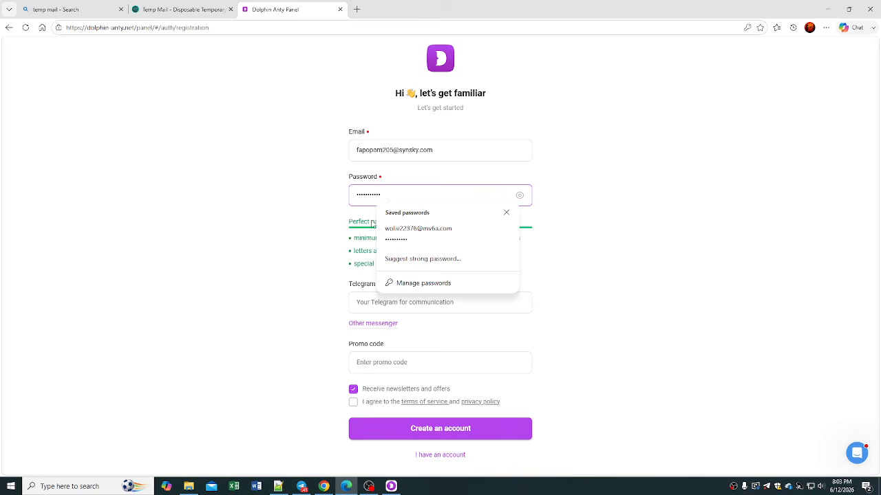
pyautogui.click(574, 209)
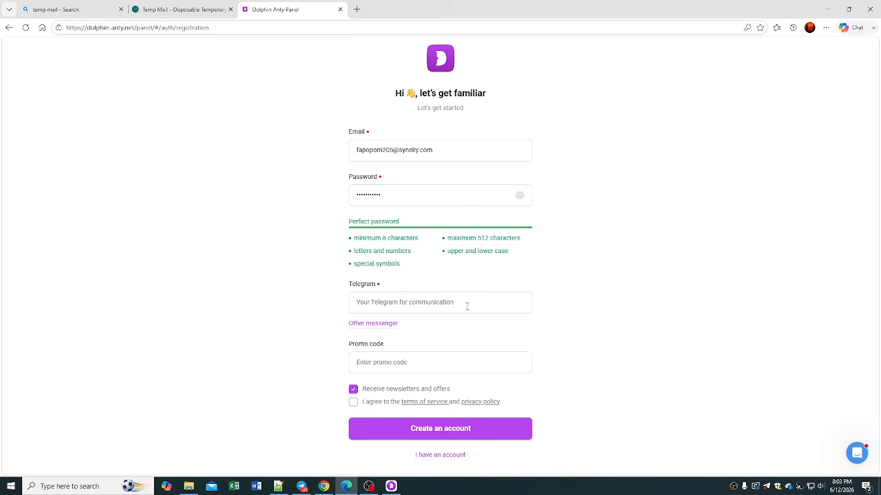
# Step: Fill in the saved Telegram handle, accept the terms, and submit, correcting the handle and resubmitting
pyautogui.click(412, 301)
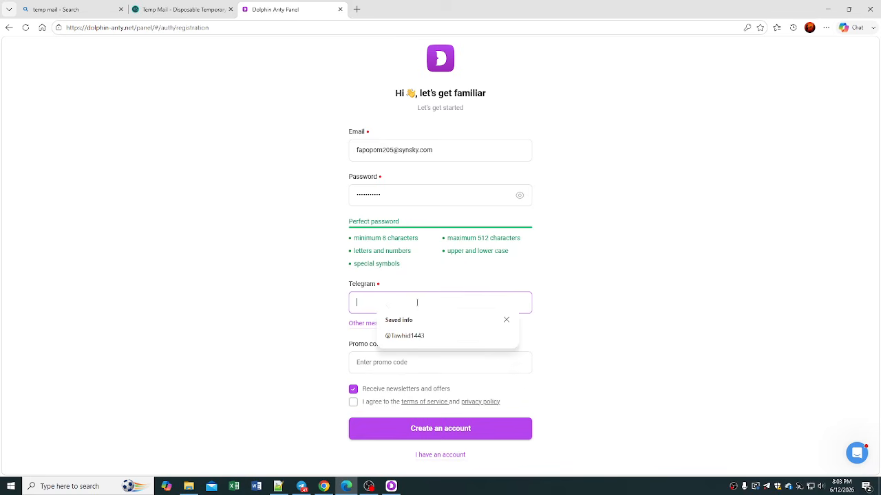
pyautogui.click(385, 335)
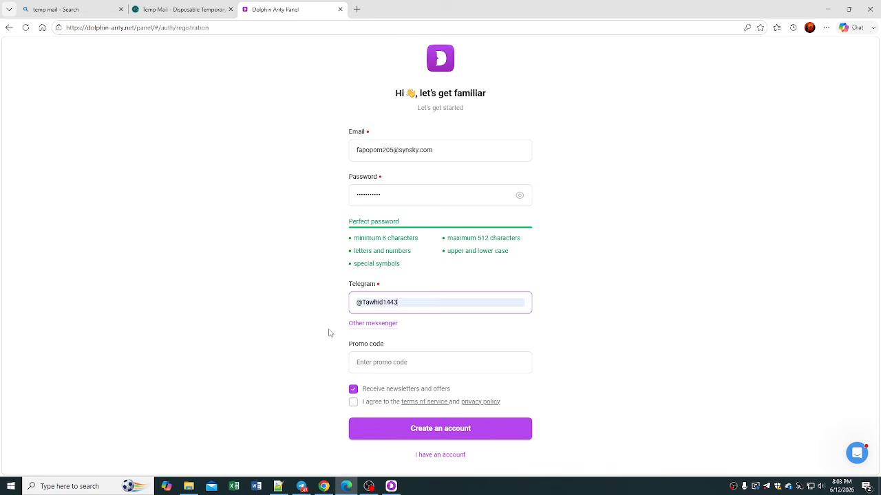
pyautogui.moveTo(384, 344); pyautogui.dragTo(349, 343)
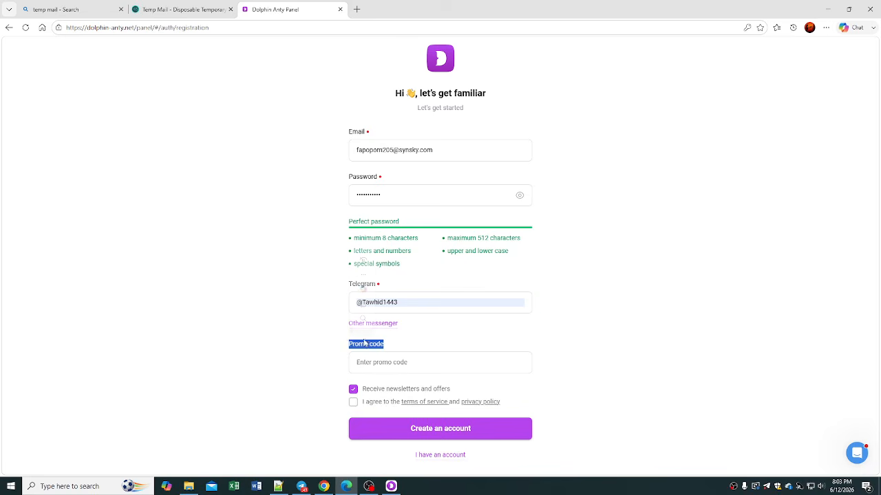
pyautogui.click(540, 338)
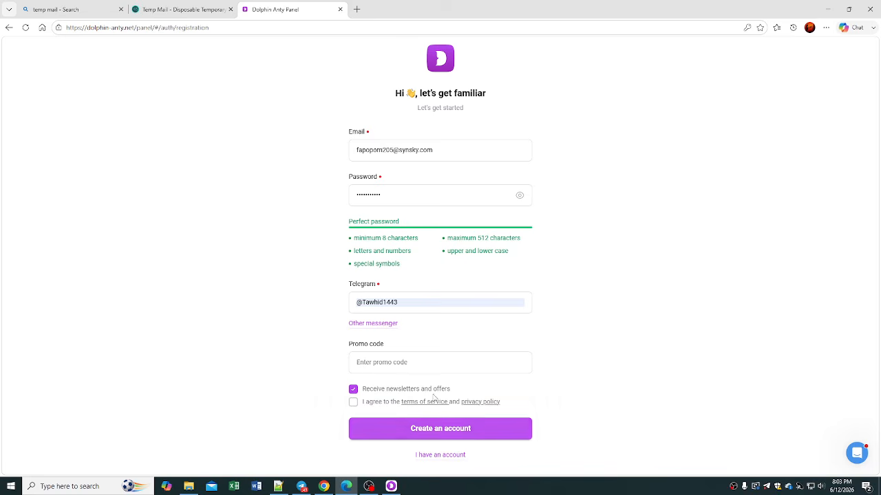
pyautogui.click(354, 402)
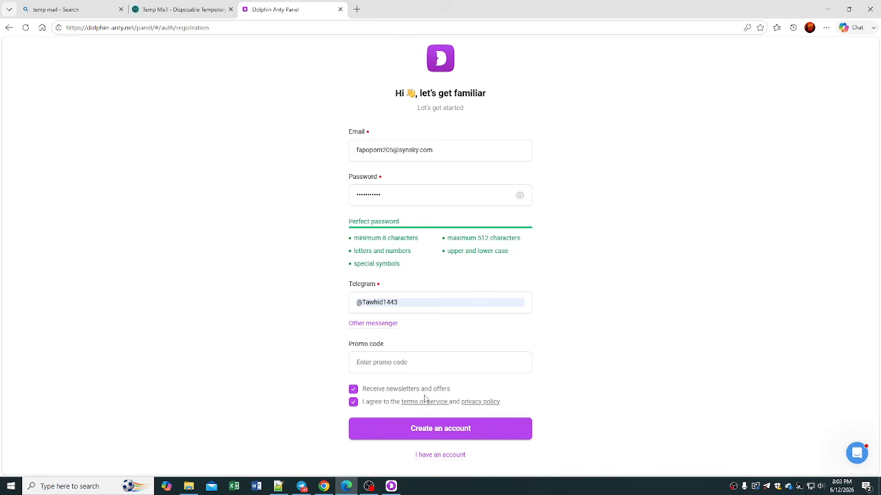
pyautogui.click(430, 433)
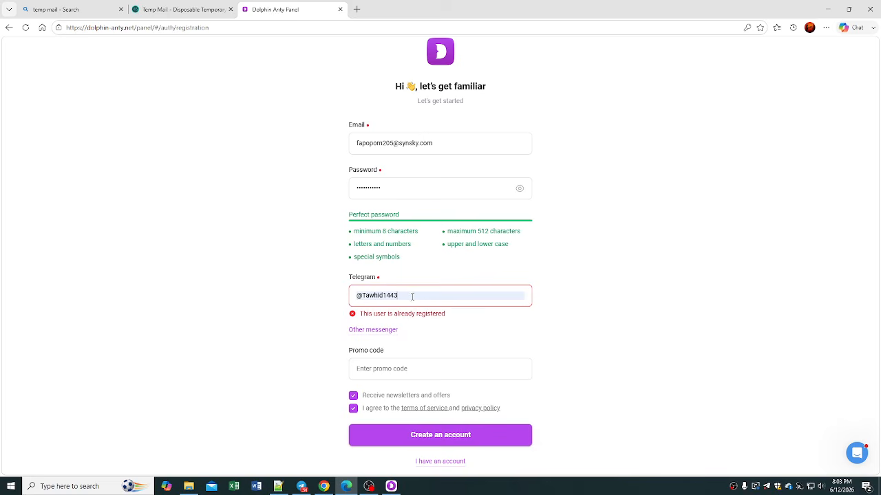
pyautogui.write('5')
pyautogui.click(472, 425)
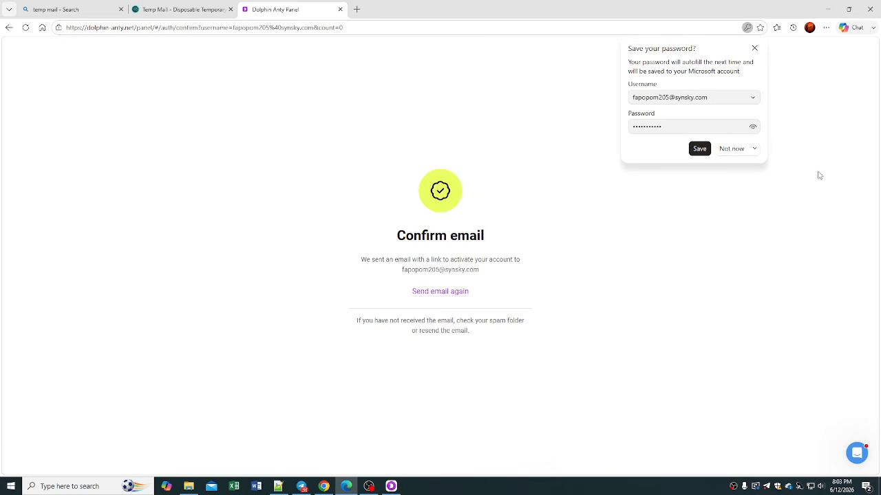
# Step: Decline saving the password in the browser on the Confirm email page
pyautogui.click(734, 153)
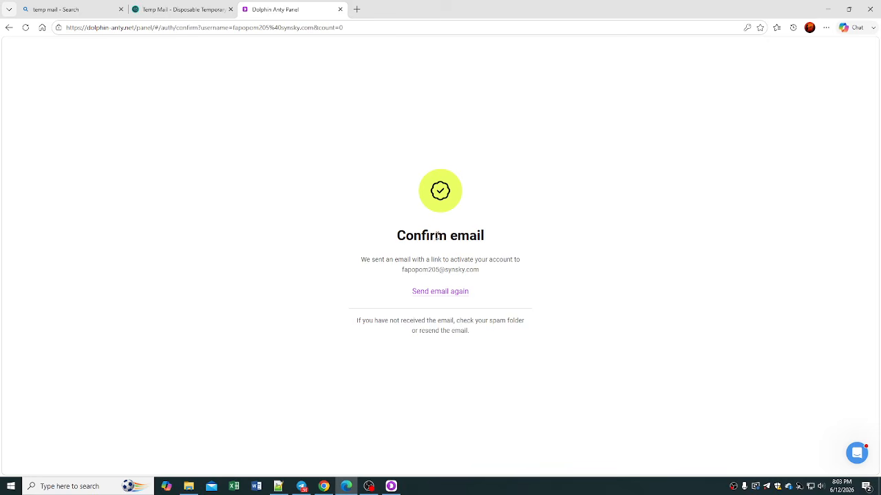
pyautogui.moveTo(491, 239); pyautogui.dragTo(394, 237)
pyautogui.click(293, 222)
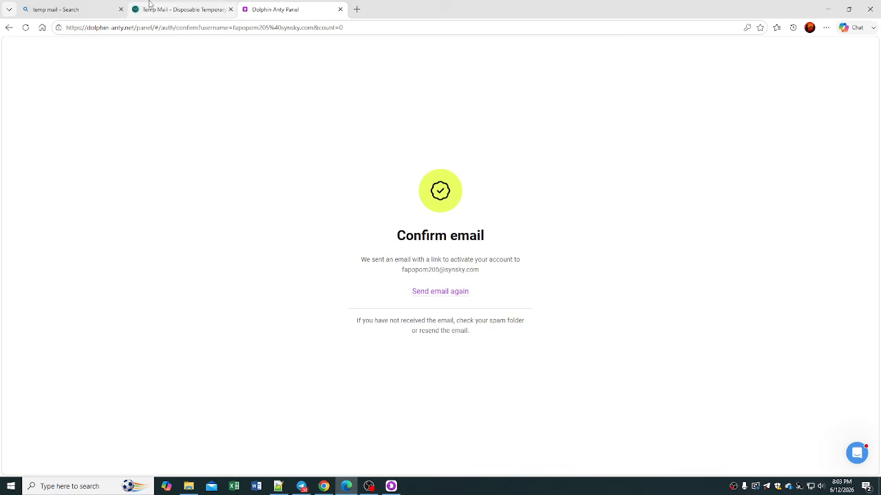
pyautogui.click(179, 9)
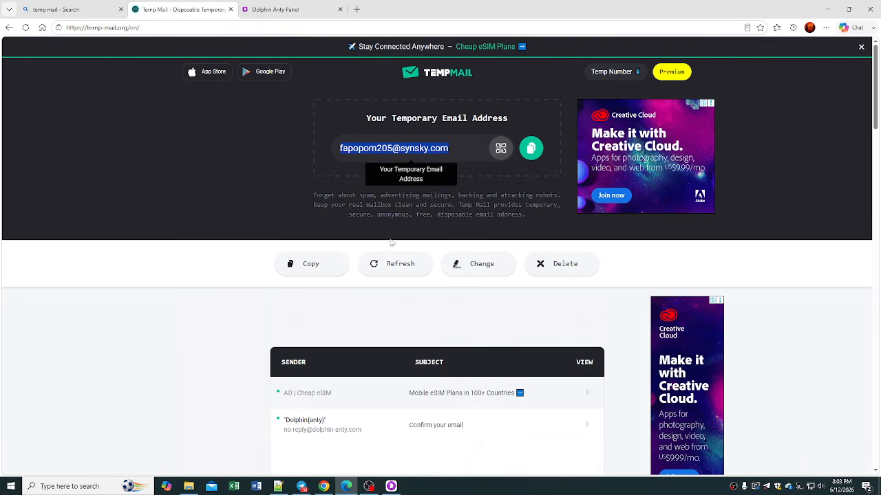
# Step: Open Dolphin{anty}'s confirmation email in Temp Mail and copy the Confirm email link
pyautogui.scroll(-1, 424, 396)
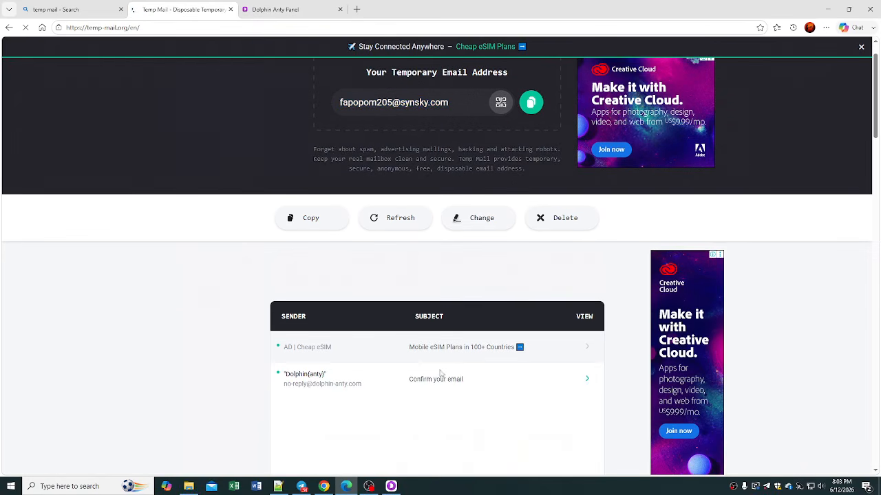
pyautogui.click(416, 374)
pyautogui.scroll(-2, 525, 359)
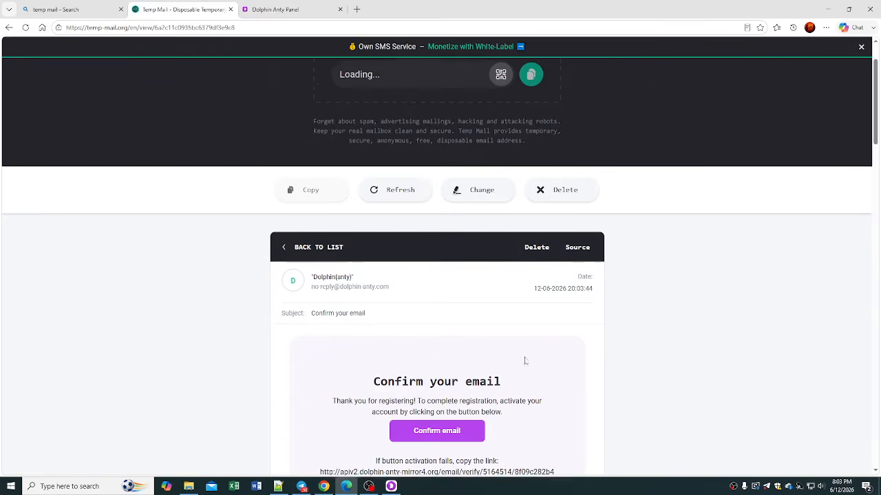
pyautogui.rightClick(433, 406)
pyautogui.click(428, 368)
pyautogui.scroll(-2, 330, 375)
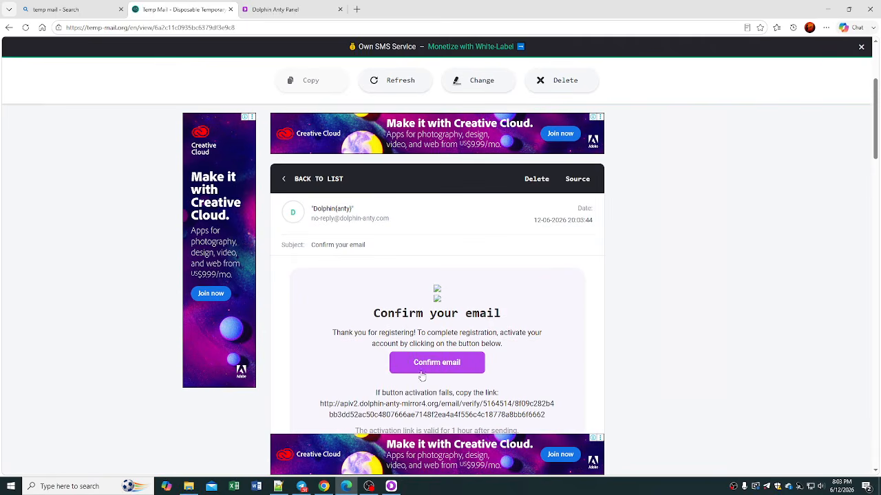
pyautogui.rightClick(425, 368)
pyautogui.click(477, 312)
# Step: Paste the verification link into the Dolphin Anty panel tab's address bar and load it
pyautogui.click(305, 8)
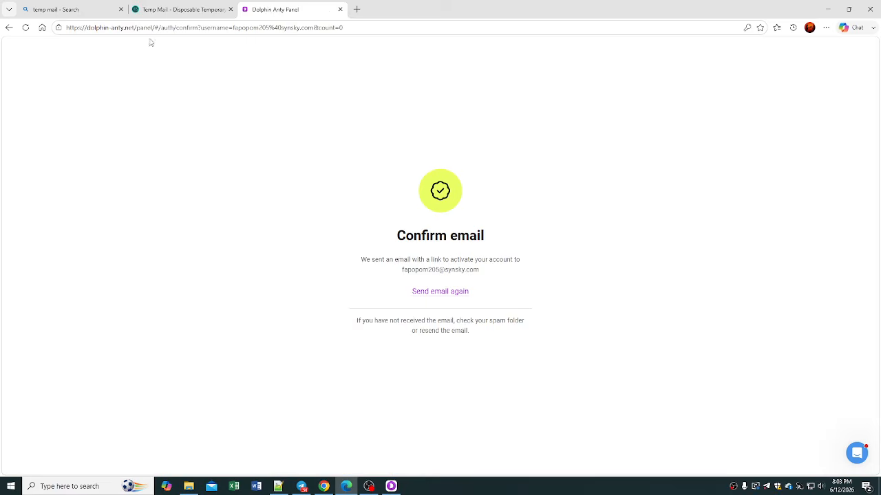
pyautogui.click(164, 29)
pyautogui.hotkey('ctrl', 'v')
pyautogui.press('Return')
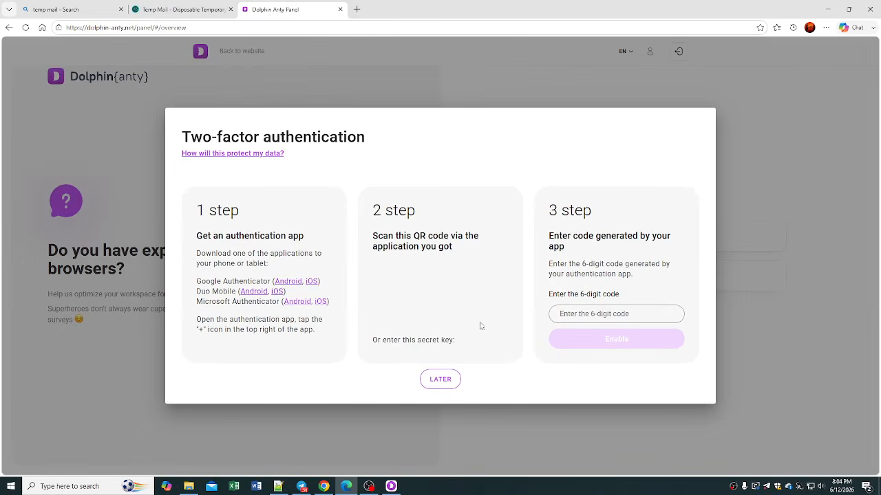
# Step: Postpone two-factor setup and answer the survey: Yes, Affiliate marketing on FB, 5 Free profiles, users
pyautogui.click(447, 388)
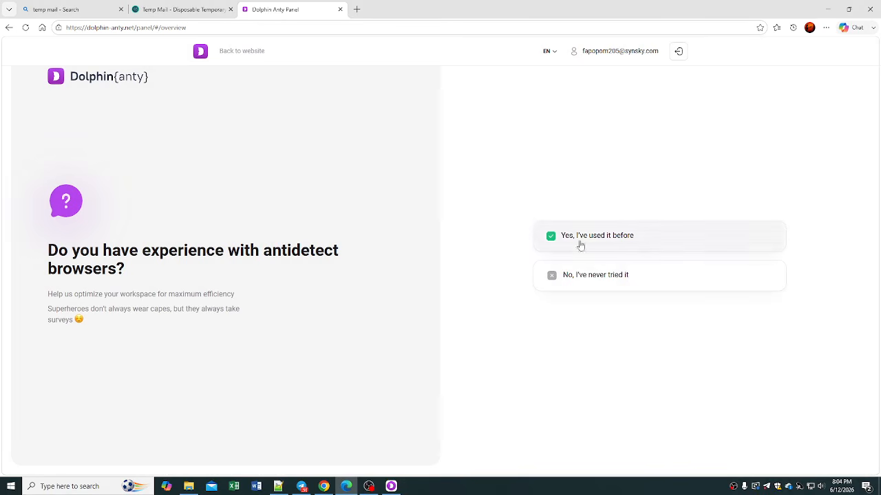
pyautogui.click(616, 245)
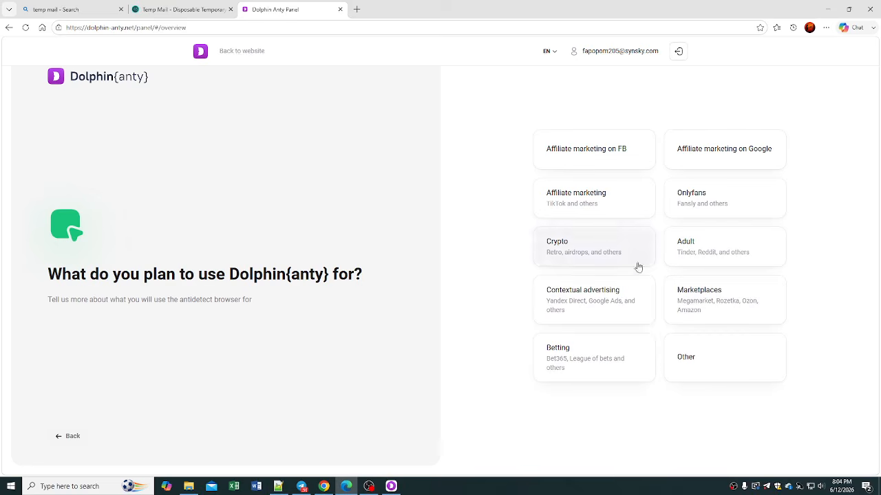
pyautogui.click(599, 159)
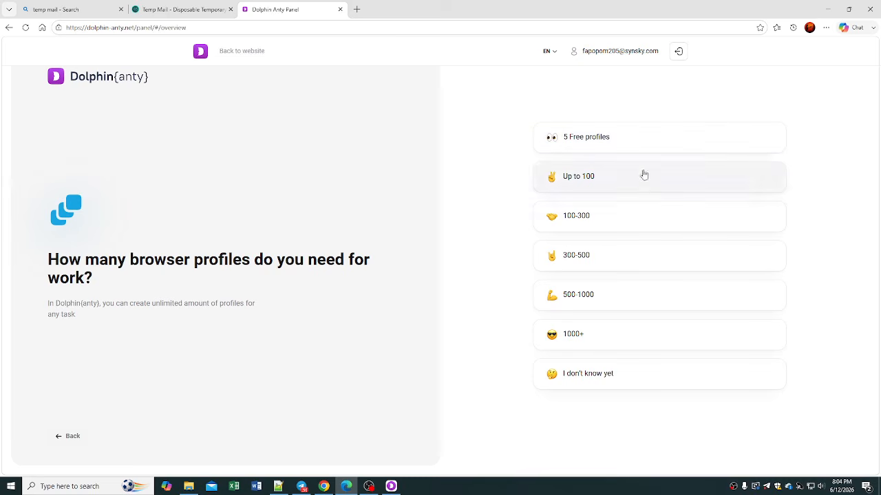
pyautogui.click(621, 135)
pyautogui.click(641, 168)
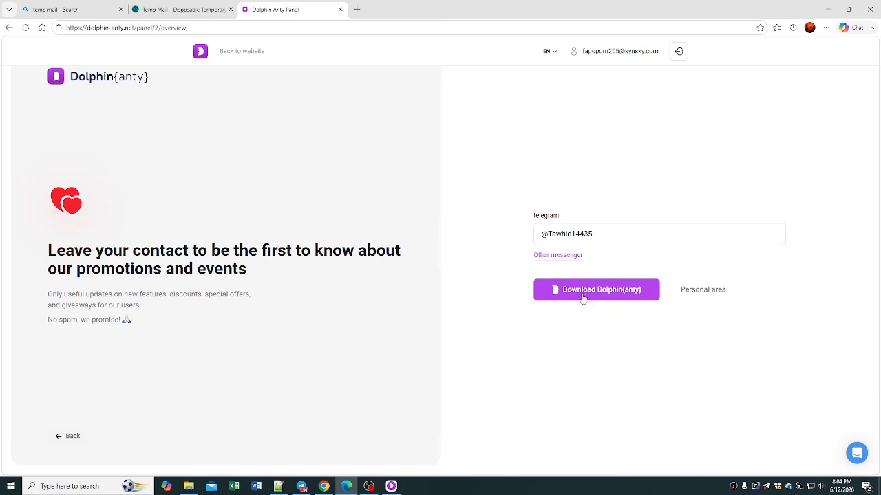
# Step: Bring up the Dolphin Anty desktop app, then go back to the Temp Mail tab
pyautogui.click(386, 486)
pyautogui.click(827, 5)
pyautogui.click(133, 8)
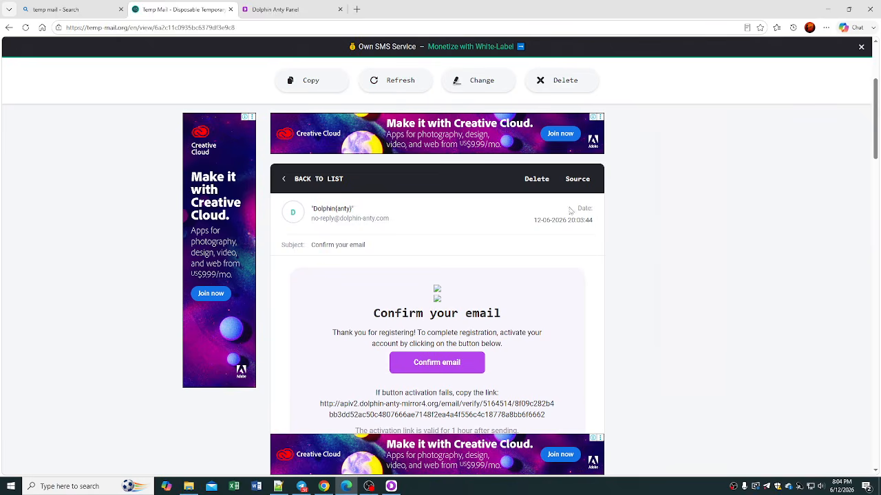
pyautogui.scroll(2, 560, 218)
# Step: Sign in to the Dolphin Anty desktop app by pasting the copied temporary address and entering the password
pyautogui.click(530, 148)
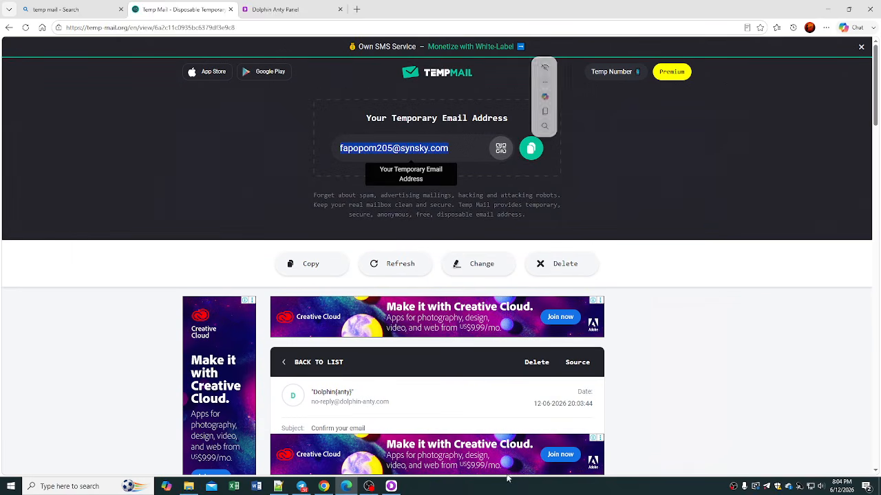
pyautogui.click(395, 487)
pyautogui.moveTo(416, 199); pyautogui.dragTo(246, 193)
pyautogui.hotkey('ctrl', 'v')
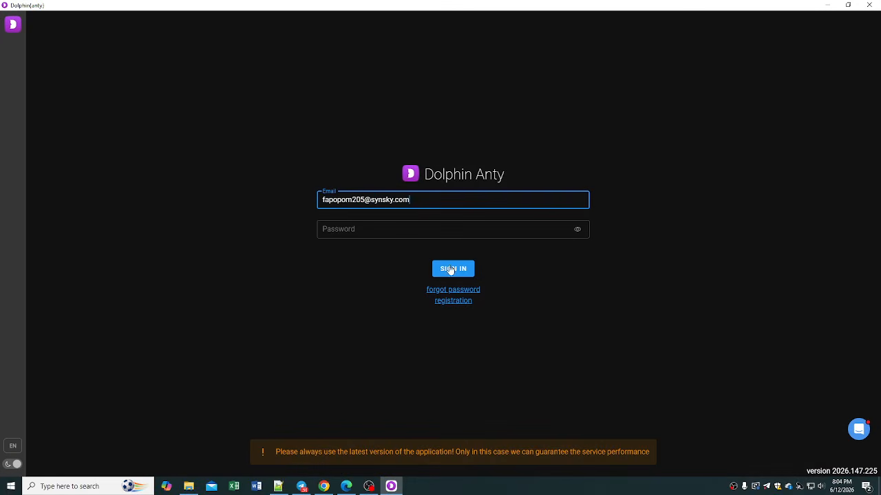
pyautogui.click(375, 234)
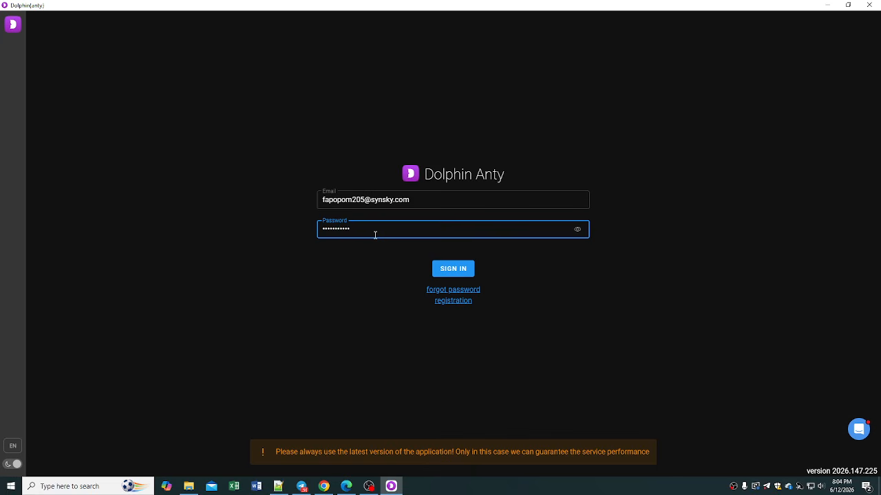
pyautogui.click(441, 273)
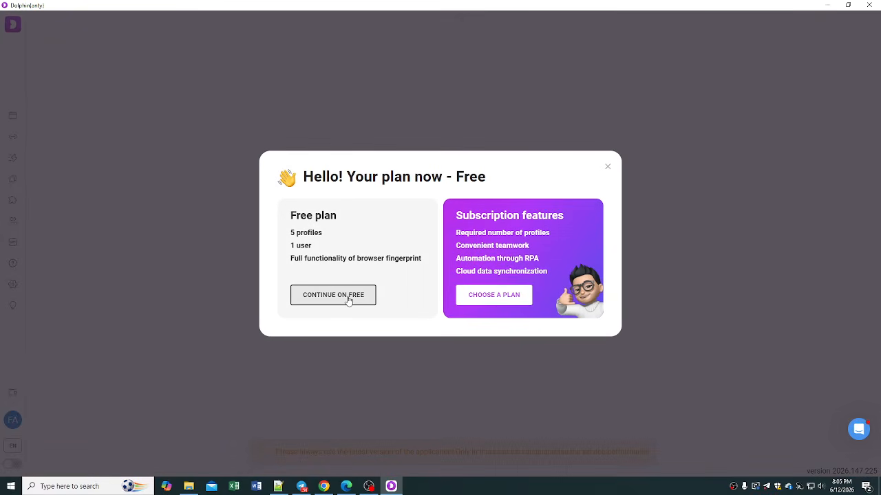
# Step: Continue on the Free plan, dismiss the account-limit warning, and start a new profile
pyautogui.click(348, 300)
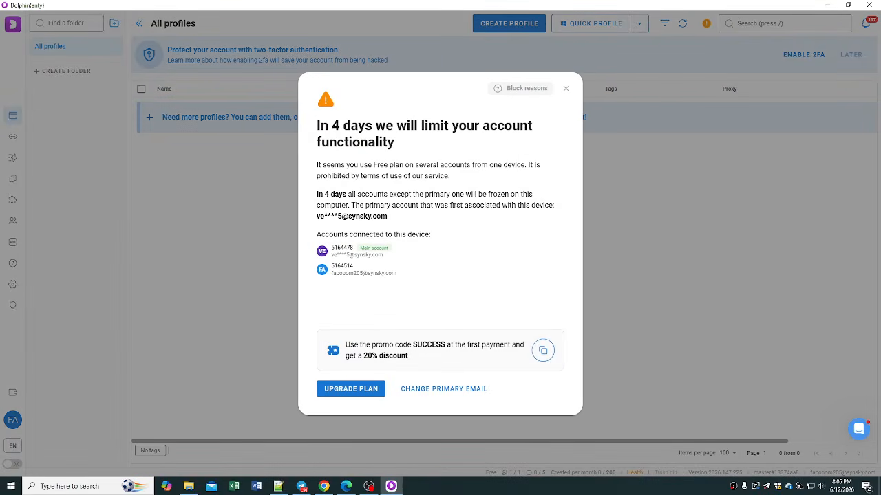
pyautogui.click(566, 88)
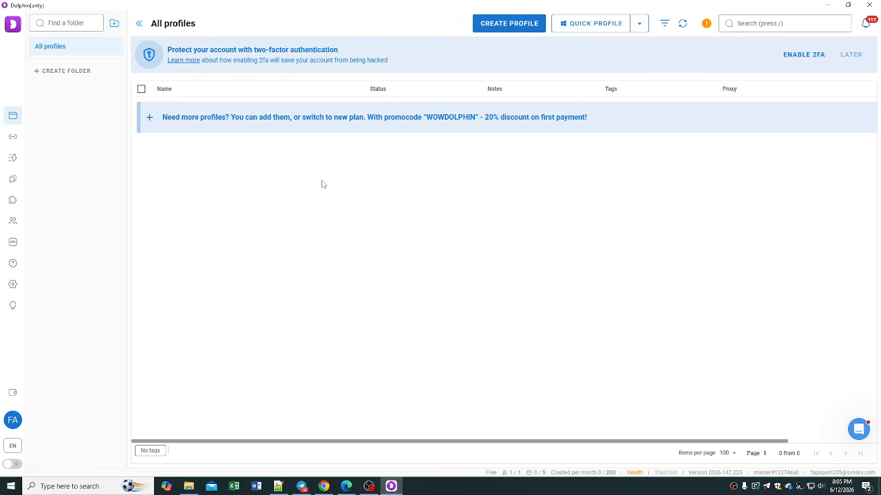
pyautogui.click(521, 27)
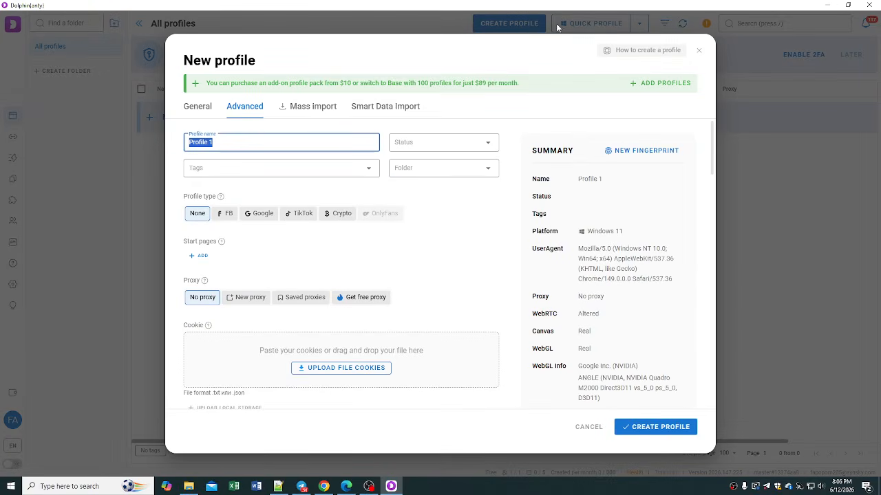
# Step: Rename the new profile from Profile 1 to 'Tawhid 01' and switch its proxy to New proxy
pyautogui.click(235, 141)
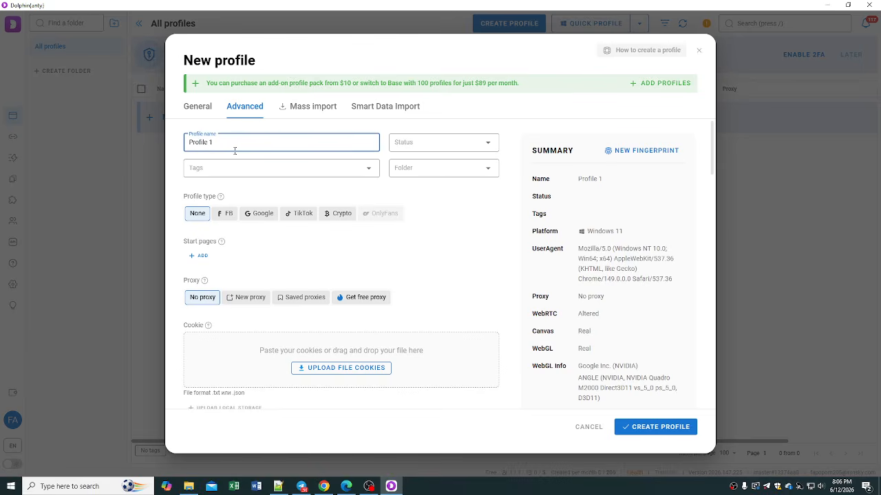
pyautogui.moveTo(215, 142); pyautogui.dragTo(125, 141)
pyautogui.write('Tawhid 01')
pyautogui.click(250, 297)
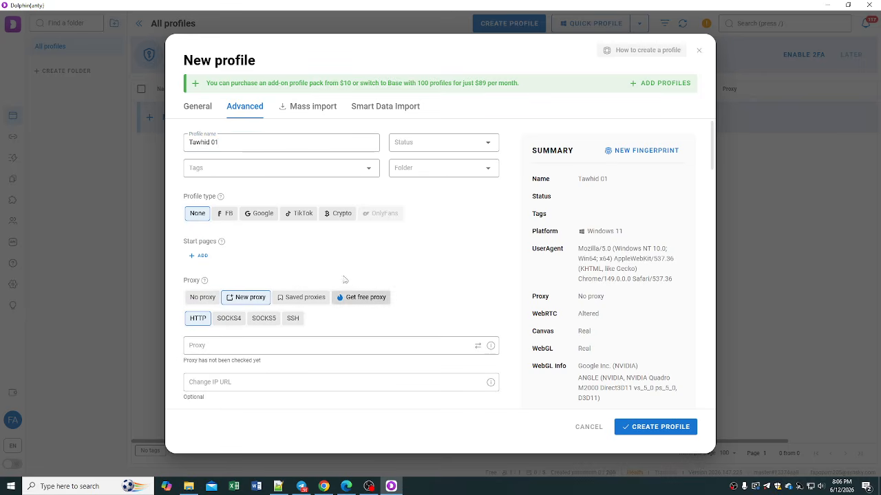
# Step: Paste the first proxy from the Notepad++ notes into the Proxy field and verify it resolves to New York
pyautogui.click(243, 346)
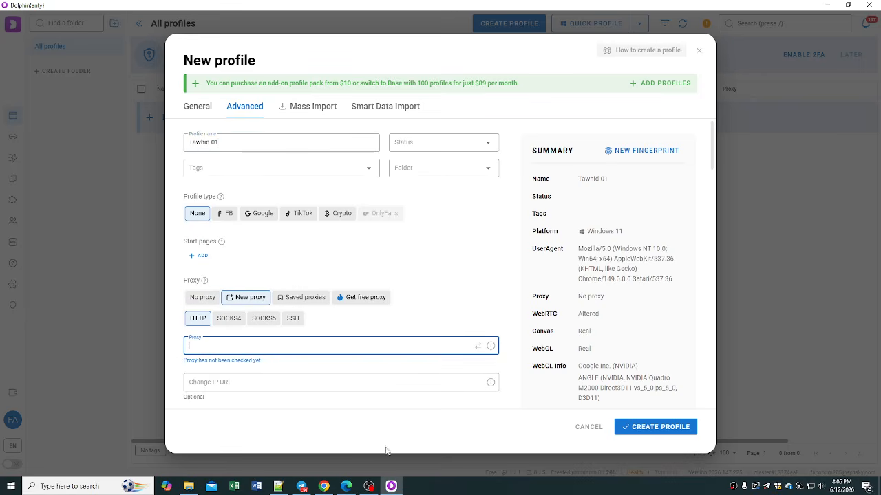
pyautogui.click(278, 486)
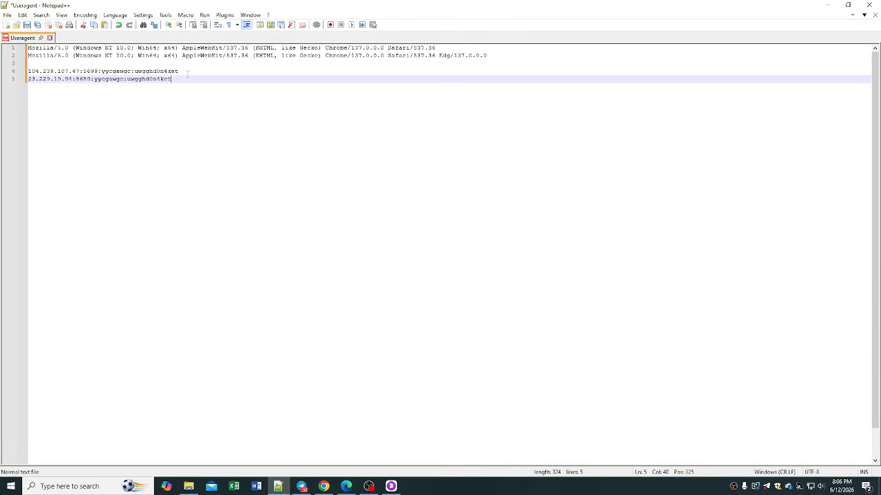
pyautogui.moveTo(180, 72); pyautogui.dragTo(22, 71)
pyautogui.moveTo(180, 72); pyautogui.dragTo(21, 71)
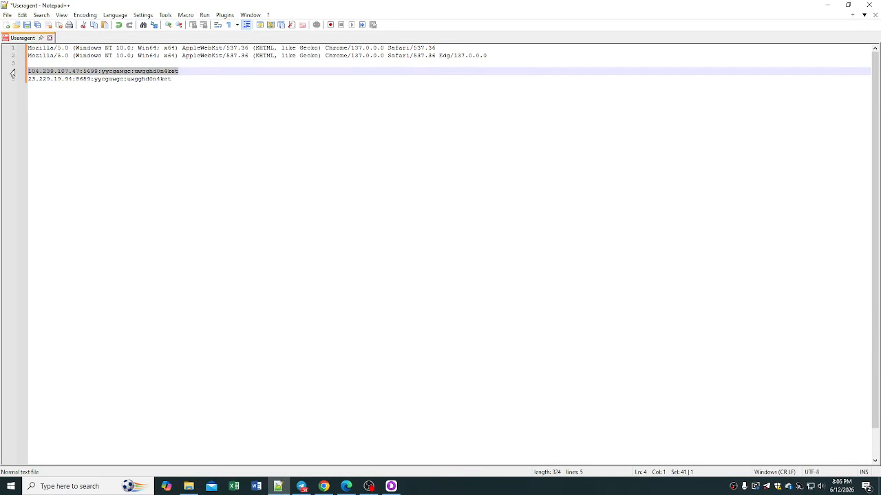
pyautogui.click(826, 5)
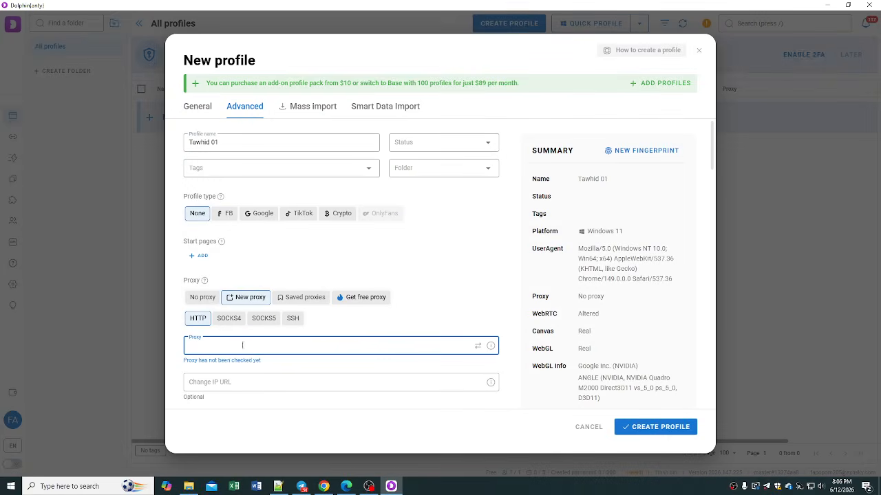
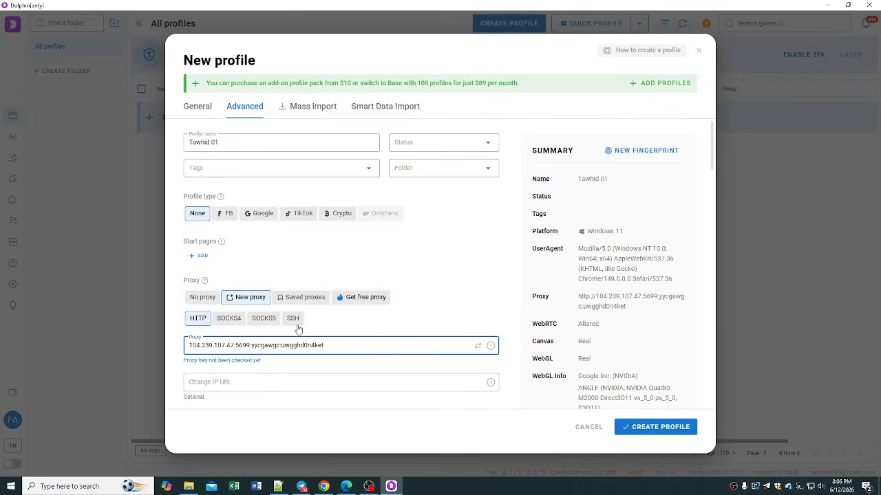
pyautogui.click(478, 346)
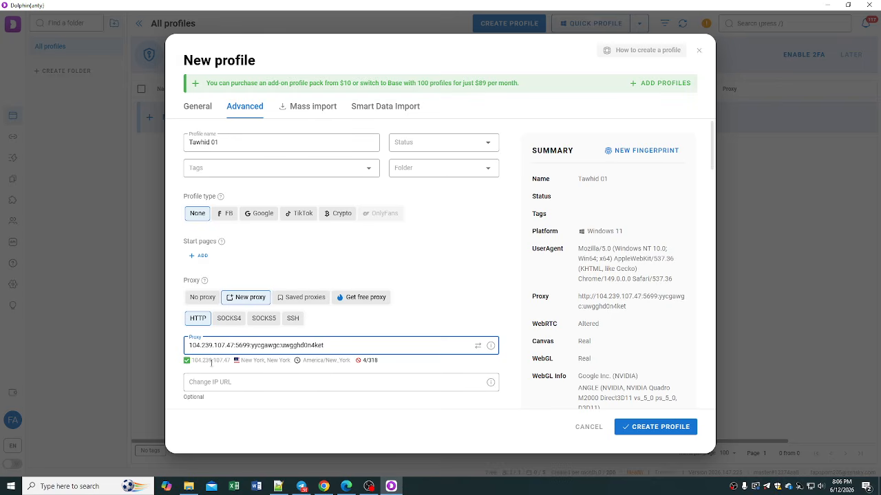
pyautogui.tripleClick(227, 142)
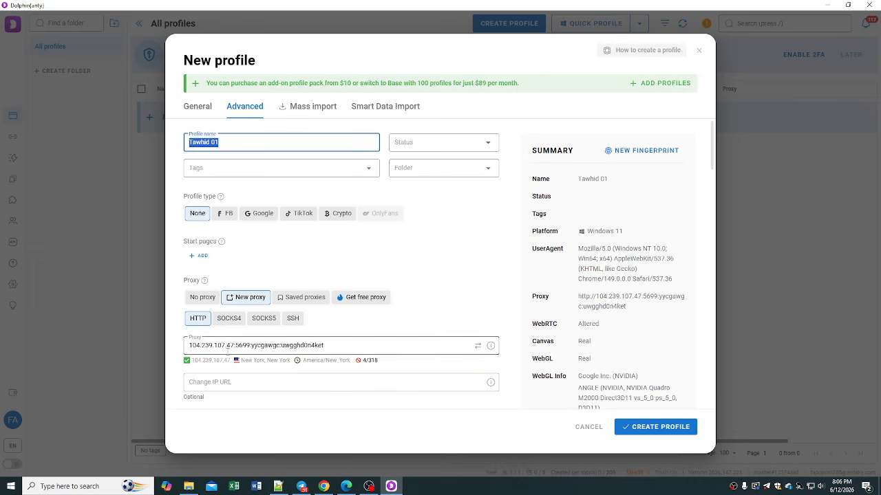
pyautogui.moveTo(316, 350)
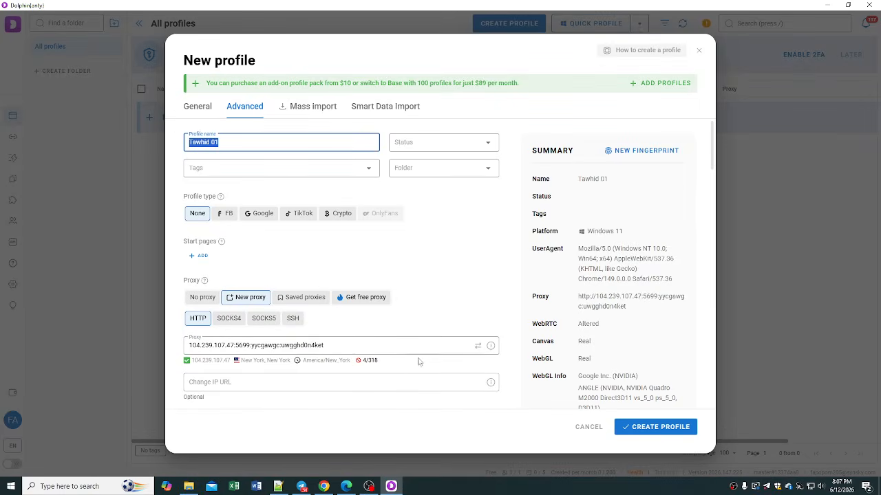
pyautogui.scroll(-1, 412, 358)
pyautogui.scroll(-2, 389, 377)
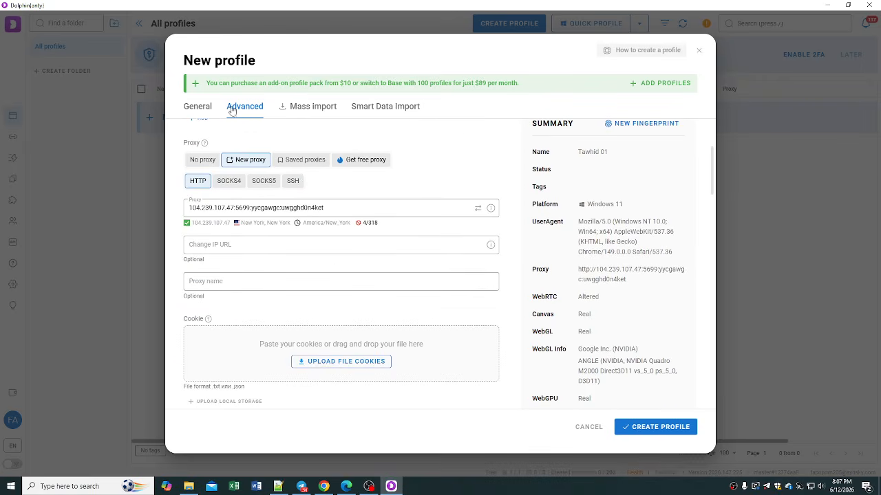
pyautogui.scroll(-2, 288, 350)
pyautogui.scroll(-2, 289, 350)
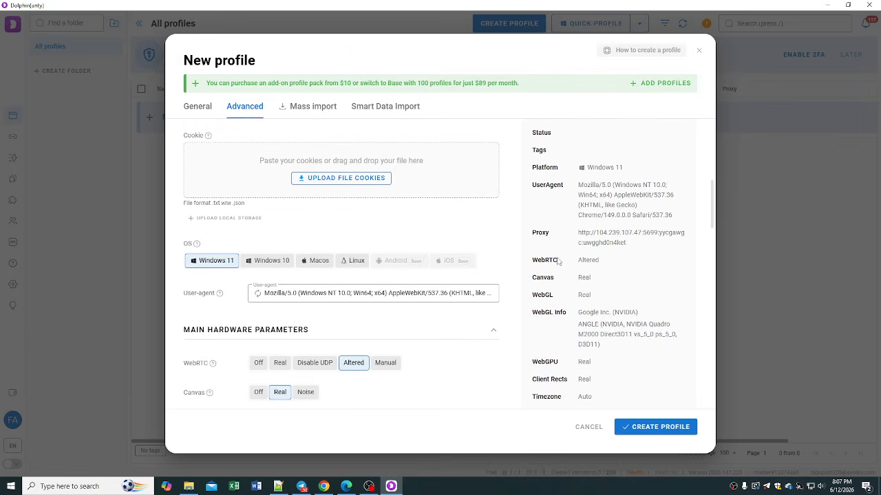
pyautogui.moveTo(183, 245); pyautogui.dragTo(194, 244)
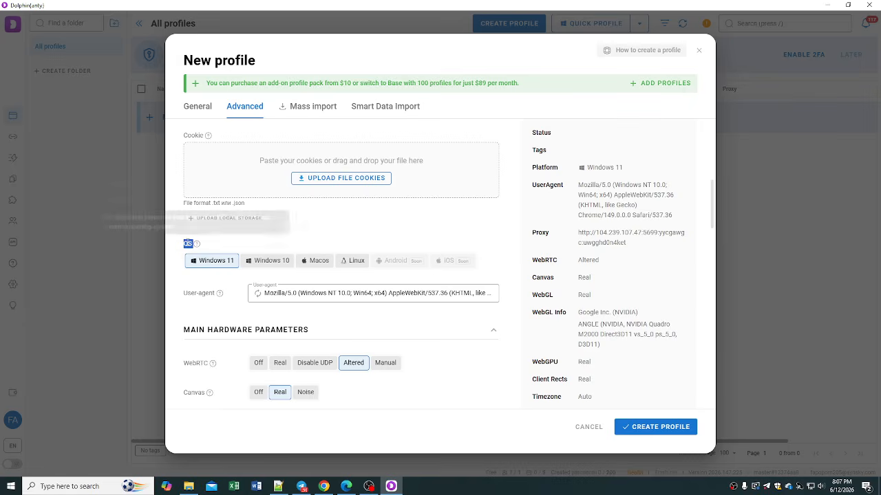
pyautogui.click(321, 245)
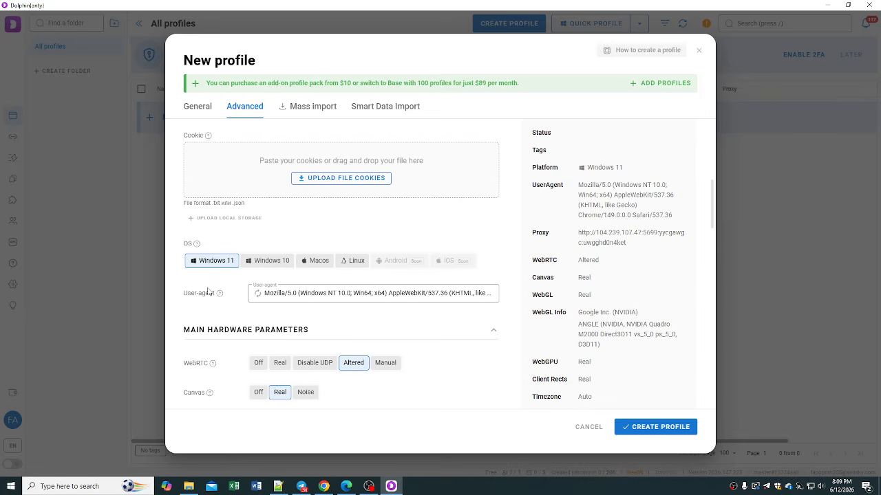
pyautogui.click(277, 487)
# Step: Replace the user agent with the Chrome 137 string from line 1 of the notes and select Windows 10
pyautogui.click(232, 257)
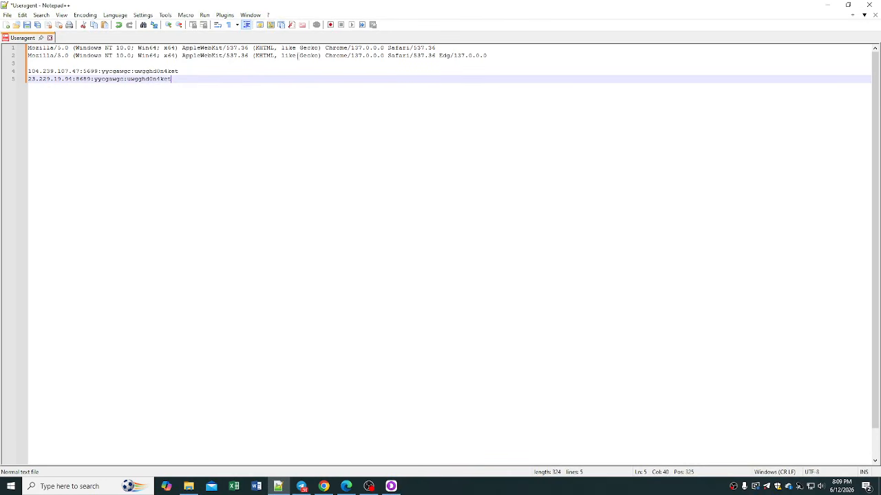
pyautogui.click(409, 48)
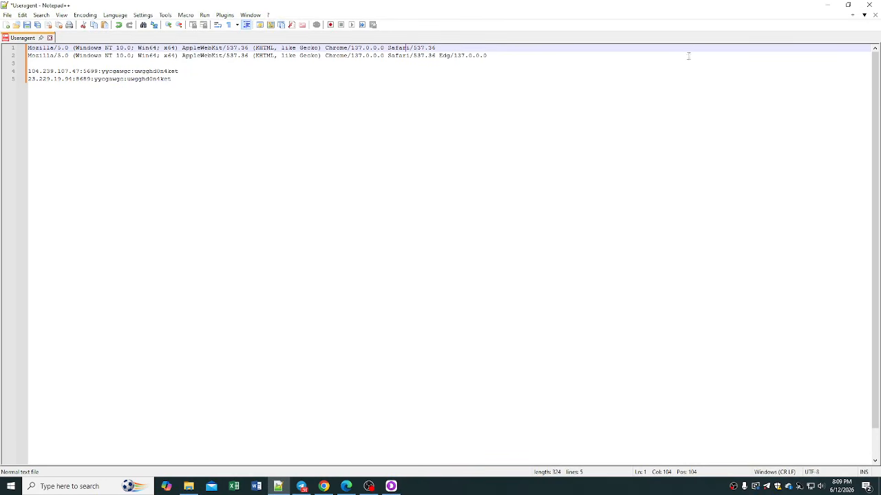
pyautogui.click(826, 5)
pyautogui.click(332, 293)
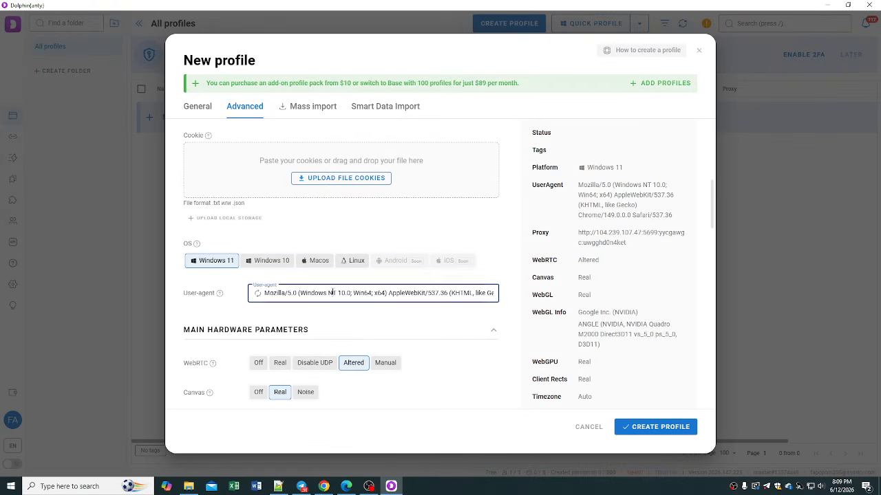
pyautogui.hotkey('ctrl', 'a')
pyautogui.press('BackSpace')
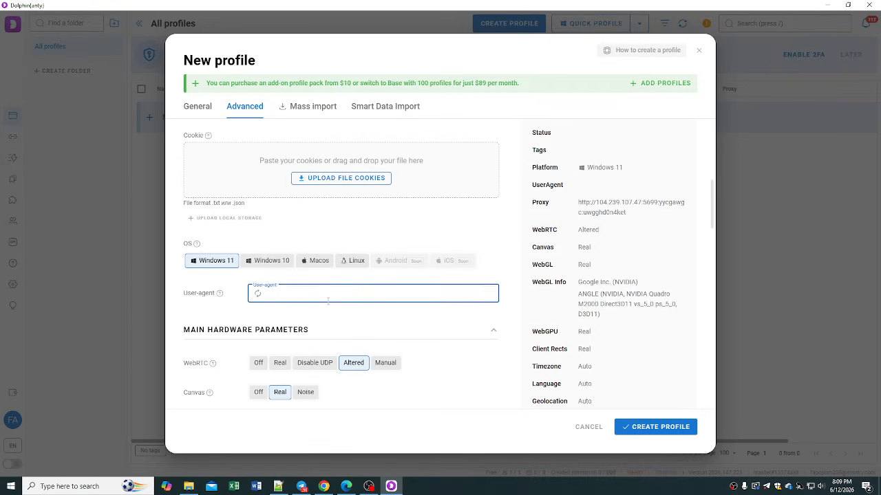
pyautogui.write('Mozilla/5.0 (Windows NT 10.0; Win64; x64) AppleWebKit/537.36 (KHTML, like Gecko) Chrome/137.0.0.0 Safari/537.36')
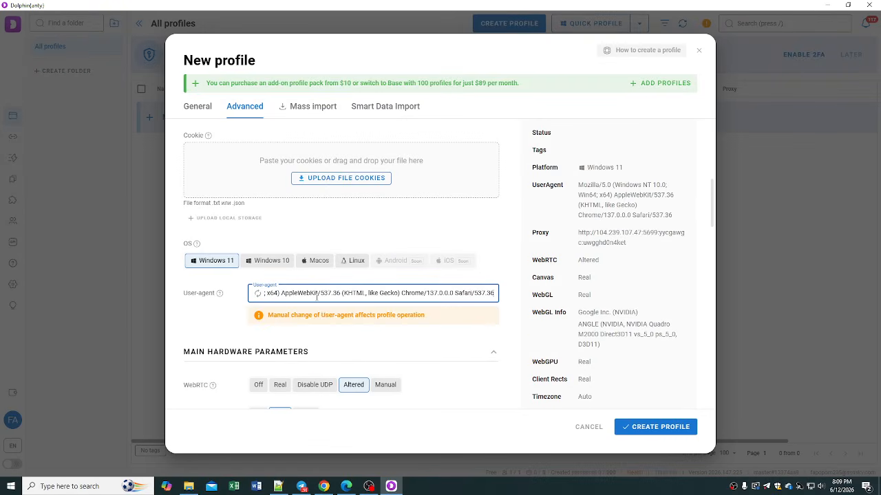
pyautogui.click(281, 264)
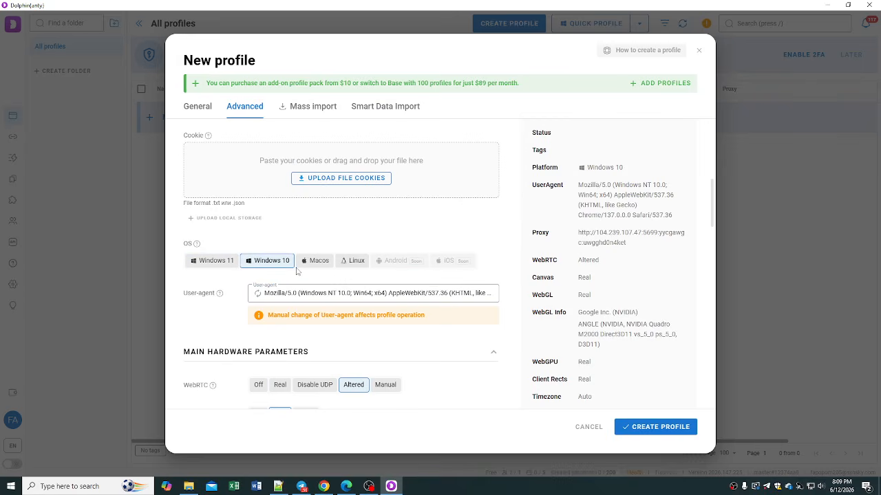
# Step: Review the profile name Tawhid 01 and the entered proxy details in the general settings
pyautogui.scroll(-3, 365, 375)
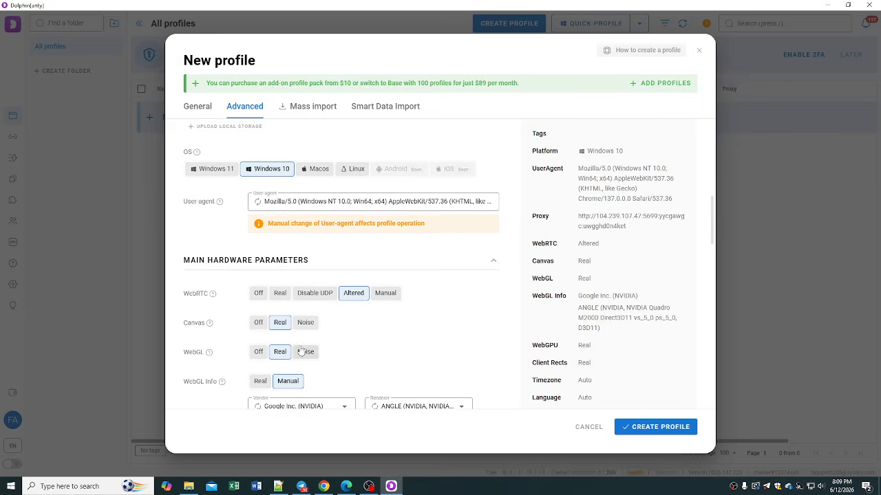
pyautogui.scroll(-3, 402, 351)
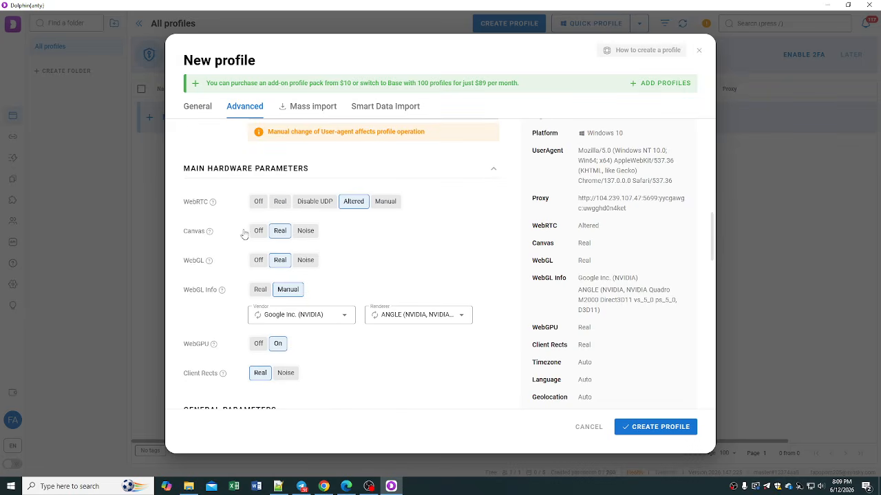
pyautogui.scroll(-1, 338, 322)
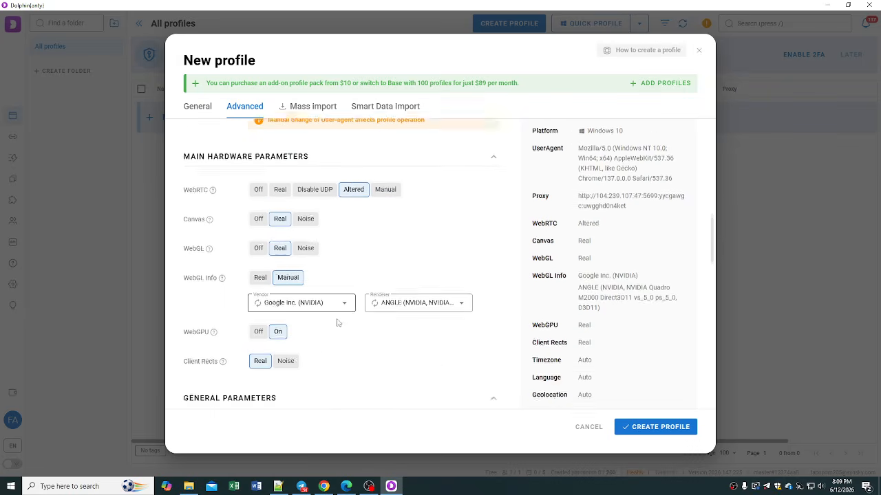
pyautogui.scroll(-5, 323, 306)
pyautogui.scroll(-10, 316, 289)
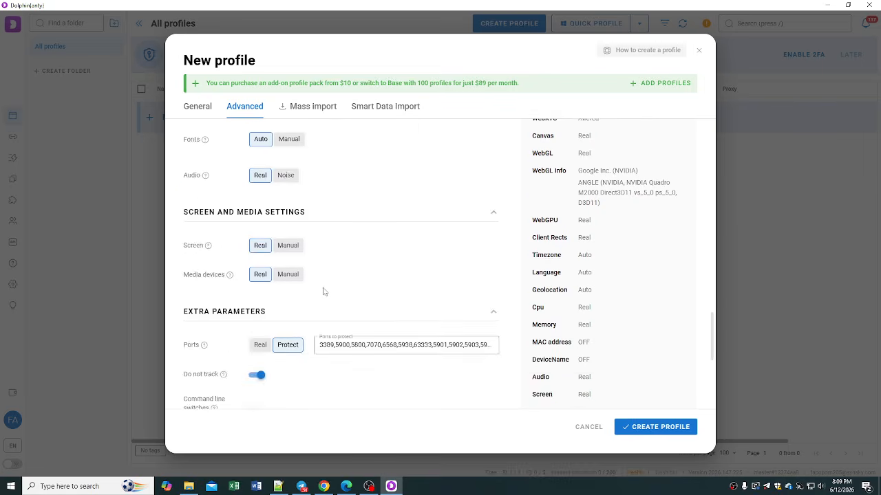
pyautogui.scroll(-5, 326, 296)
pyautogui.scroll(15, 324, 167)
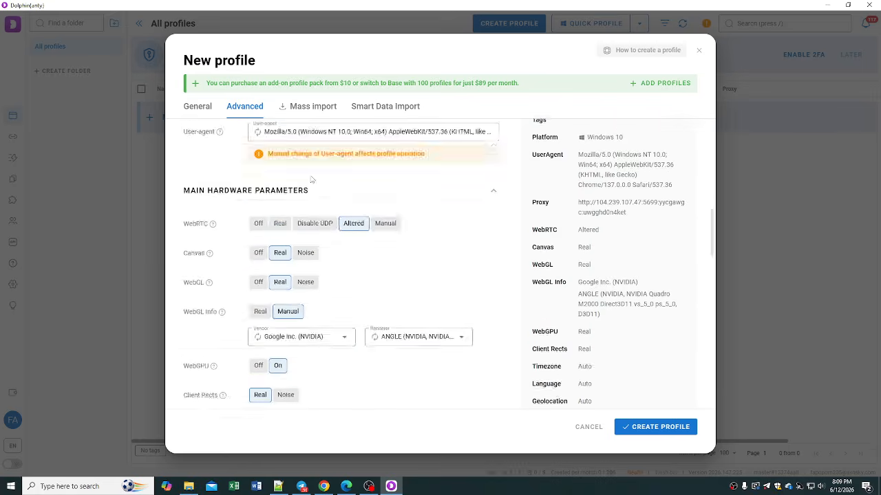
pyautogui.scroll(10, 311, 180)
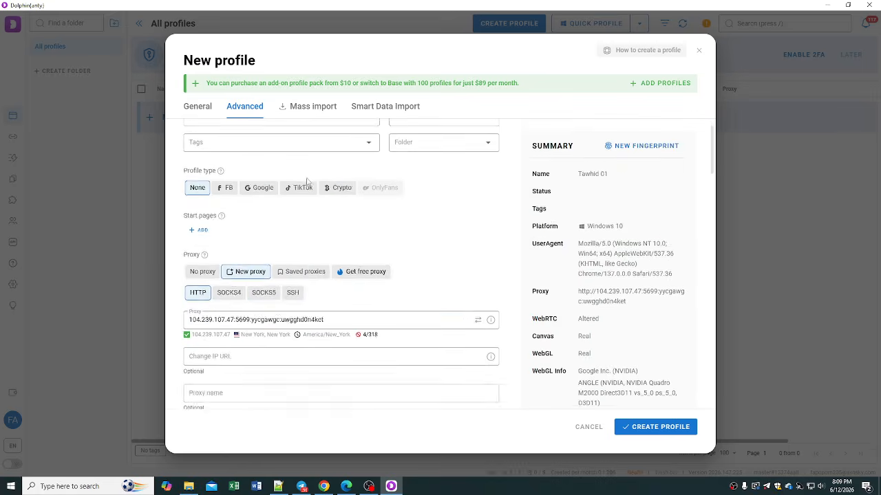
pyautogui.click(198, 110)
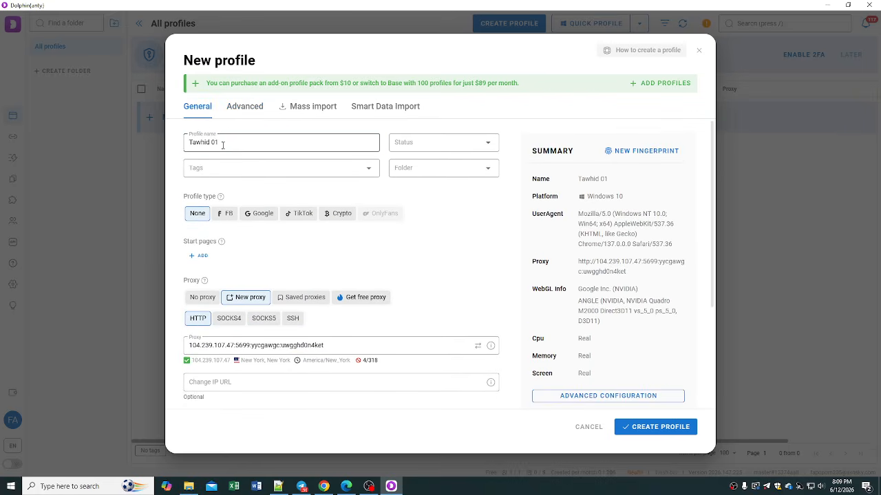
pyautogui.moveTo(222, 146); pyautogui.dragTo(184, 146)
pyautogui.click(427, 279)
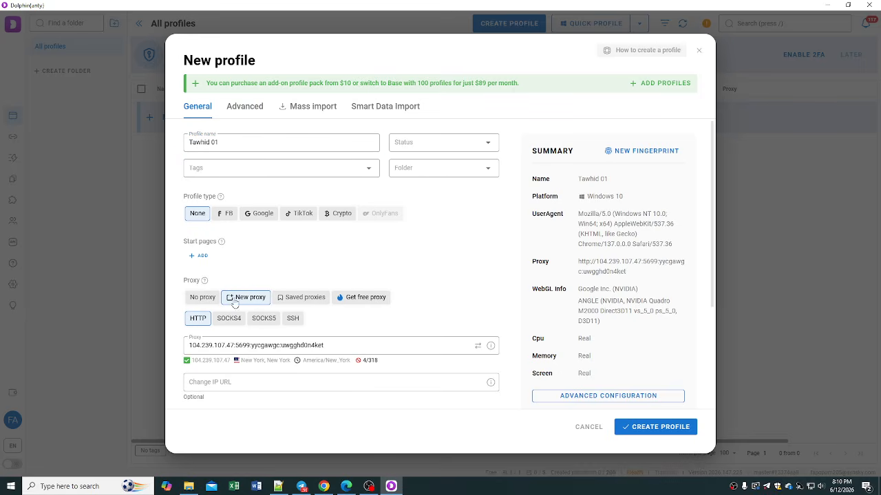
pyautogui.moveTo(323, 345); pyautogui.dragTo(188, 345)
pyautogui.click(413, 286)
# Step: Scroll through the advanced settings and create the Tawhid 01 profile
pyautogui.scroll(-2, 413, 286)
pyautogui.click(247, 111)
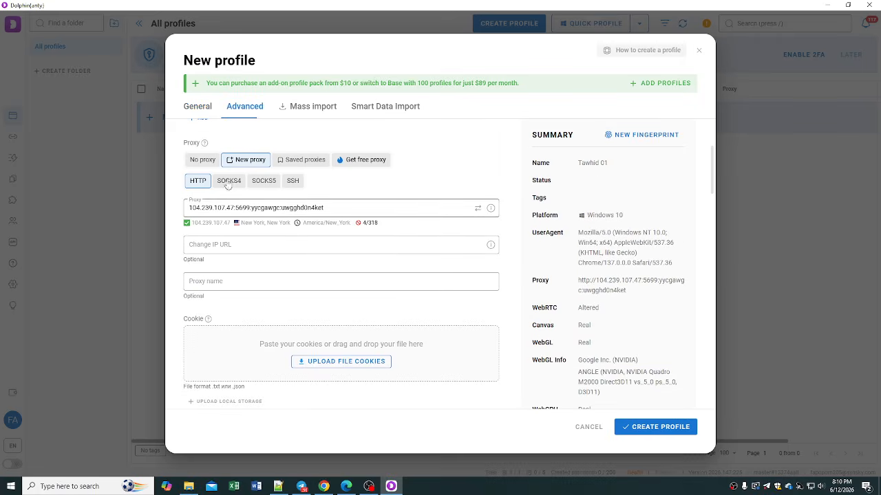
pyautogui.scroll(-3, 334, 257)
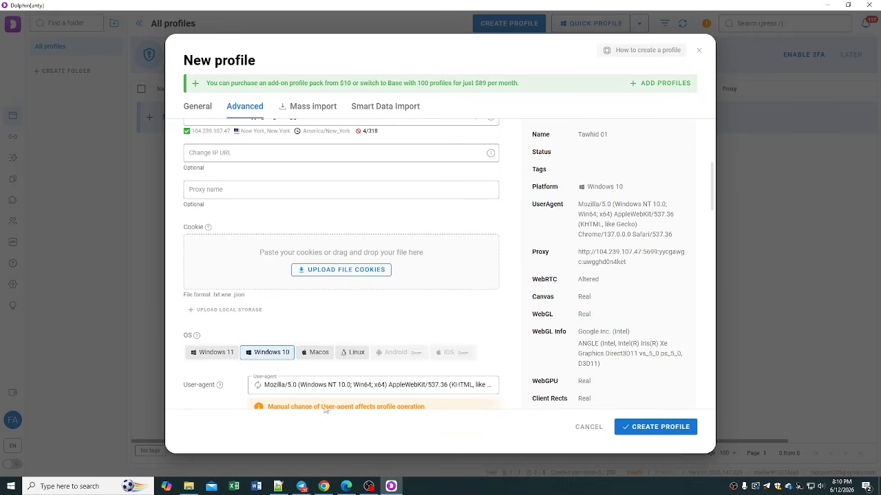
pyautogui.scroll(-1, 326, 410)
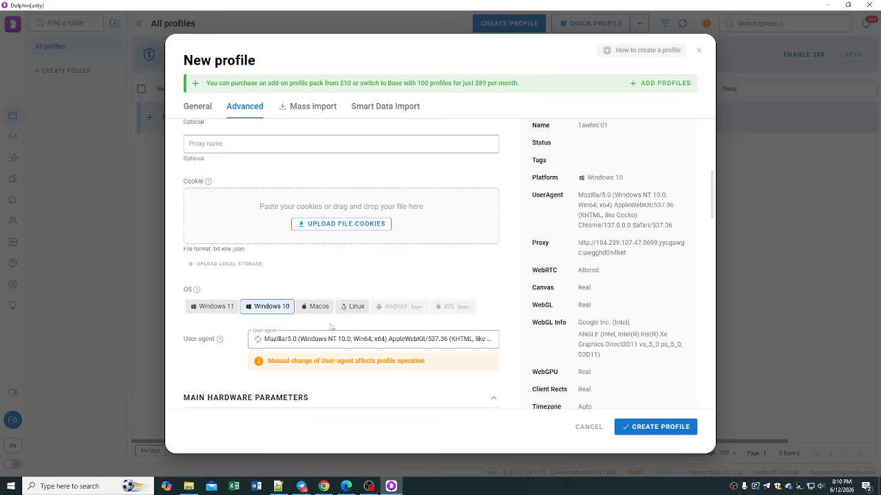
pyautogui.scroll(-3, 427, 326)
pyautogui.scroll(-2, 370, 328)
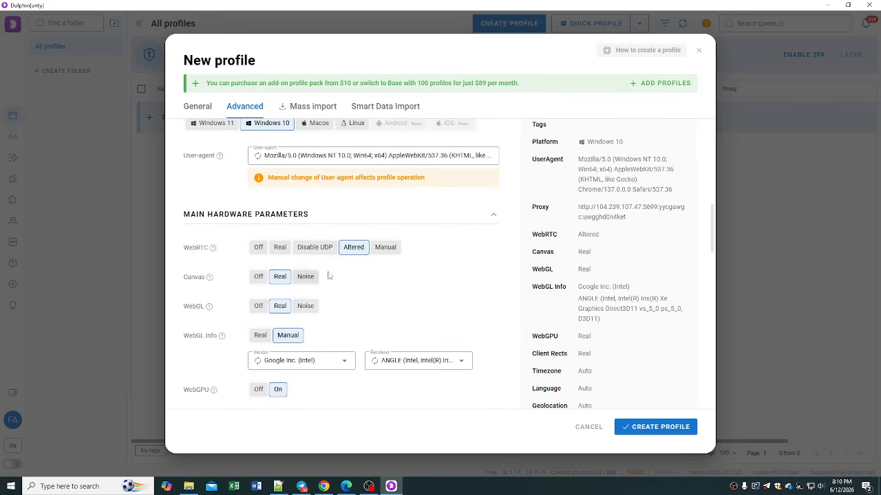
pyautogui.scroll(-12, 384, 299)
pyautogui.scroll(-5, 483, 334)
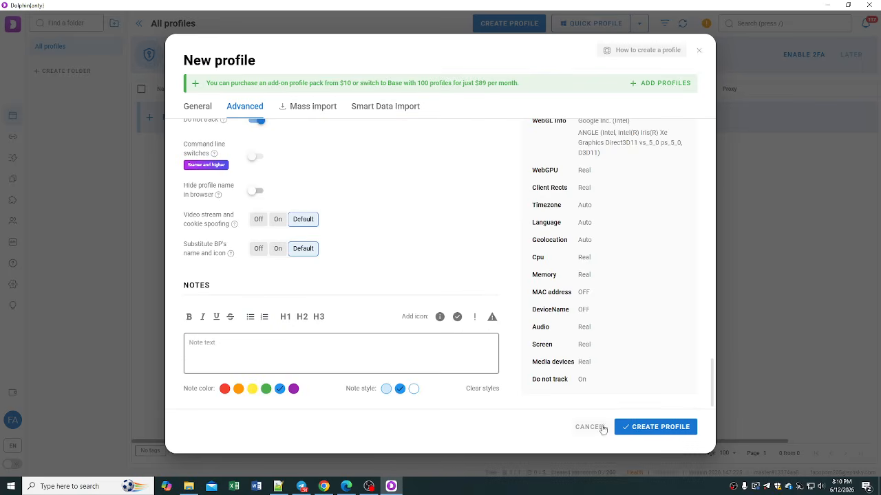
pyautogui.click(683, 431)
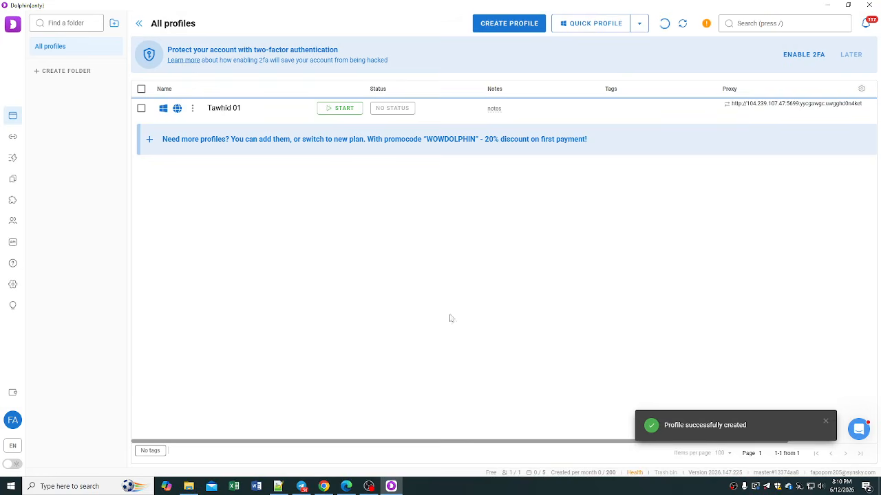
# Step: Start the Tawhid 01 profile from its row in the profile list
pyautogui.click(192, 108)
pyautogui.click(370, 125)
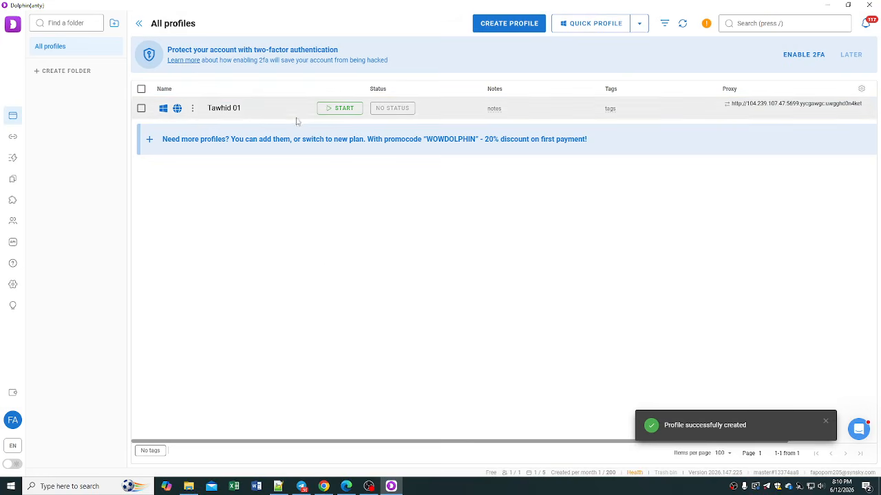
pyautogui.click(193, 109)
pyautogui.click(491, 156)
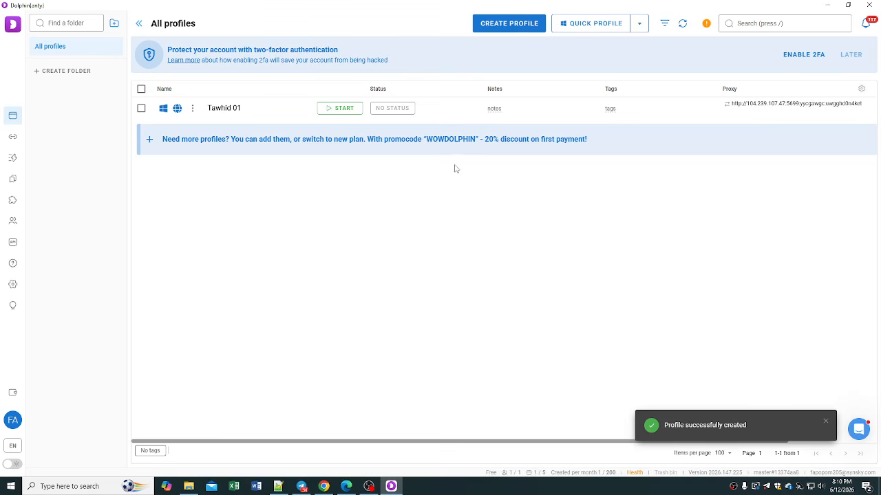
pyautogui.click(347, 108)
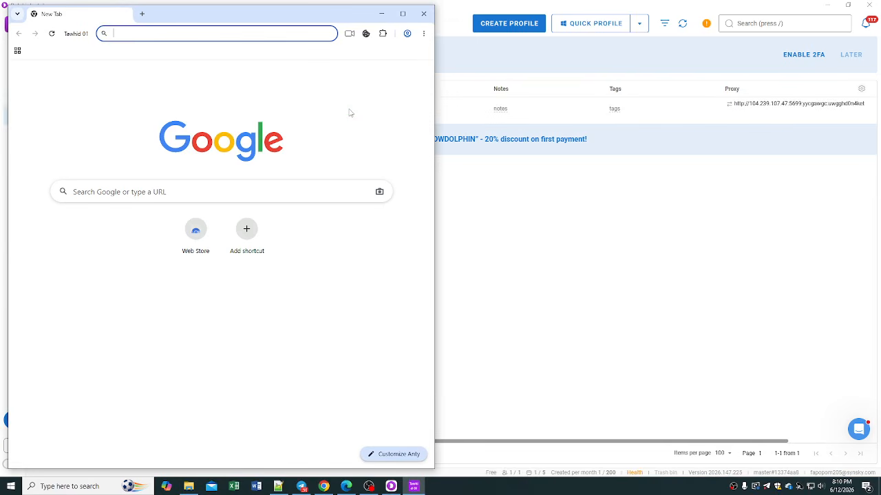
# Step: Maximize the Tawhid 01 browser window and enter whoer.net in the address bar
pyautogui.doubleClick(266, 20)
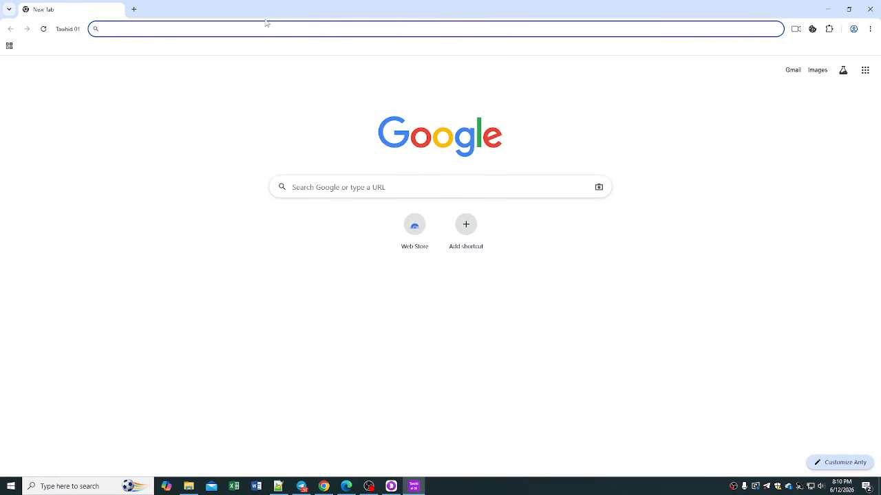
pyautogui.click(230, 29)
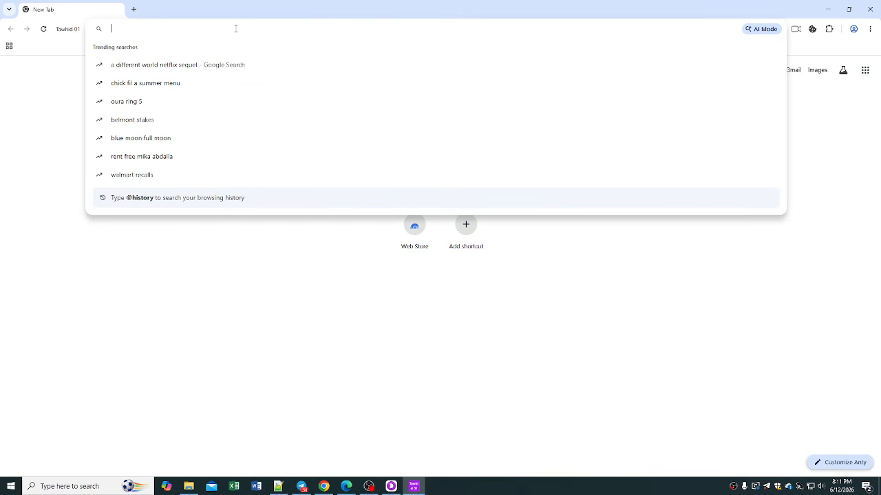
pyautogui.write('ad')
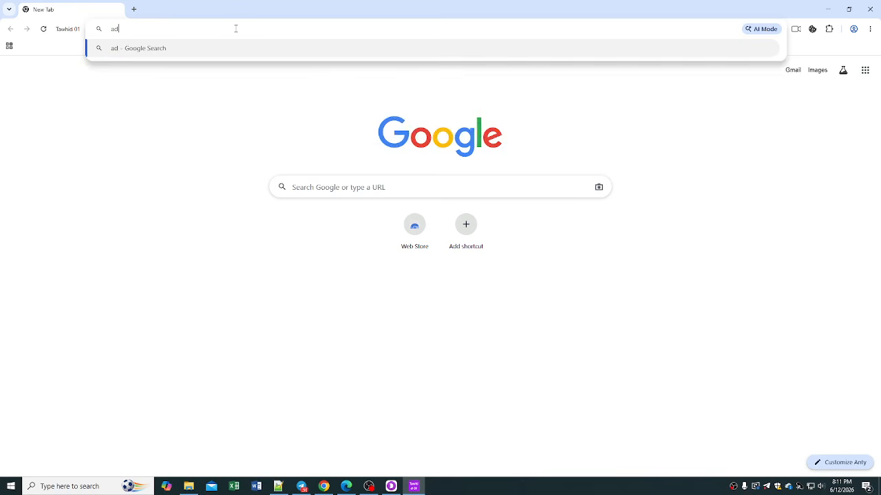
pyautogui.press('BackSpace')
pyautogui.press('BackSpace')
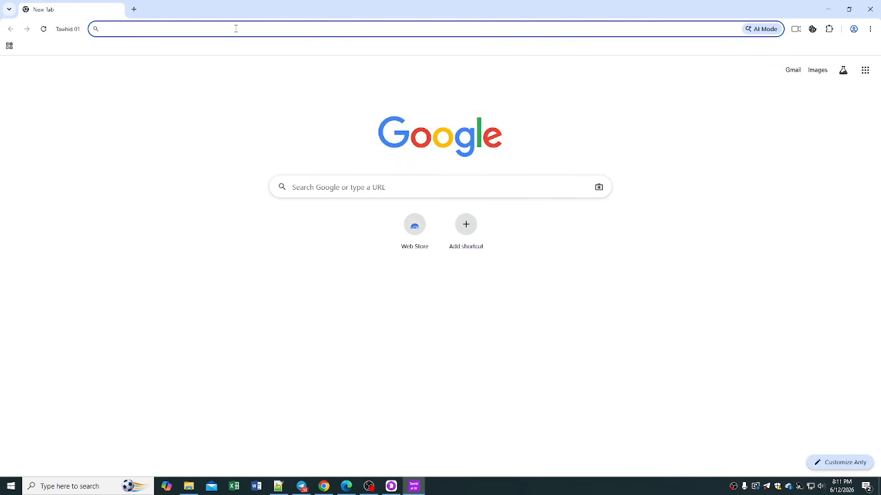
pyautogui.write('whoer.n')
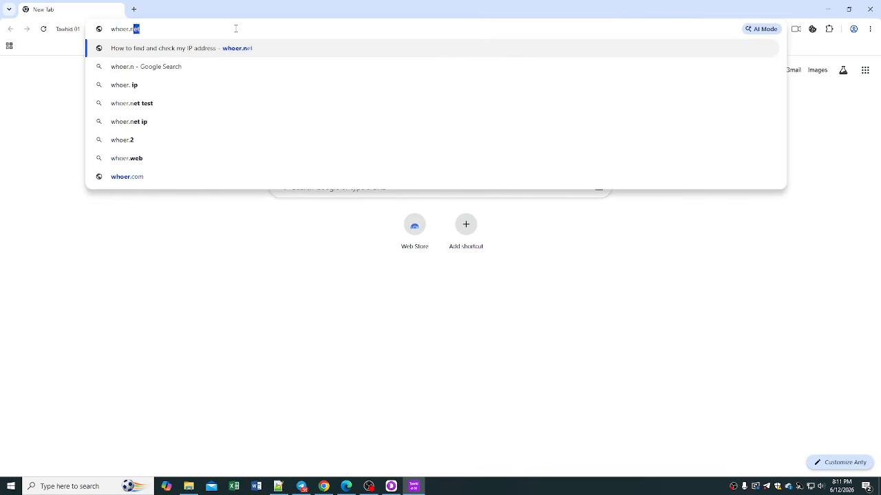
pyautogui.write('et')
# Step: Load whoer.net and highlight the New York, United States location of IP 104.239.107.47
pyautogui.press('Return')
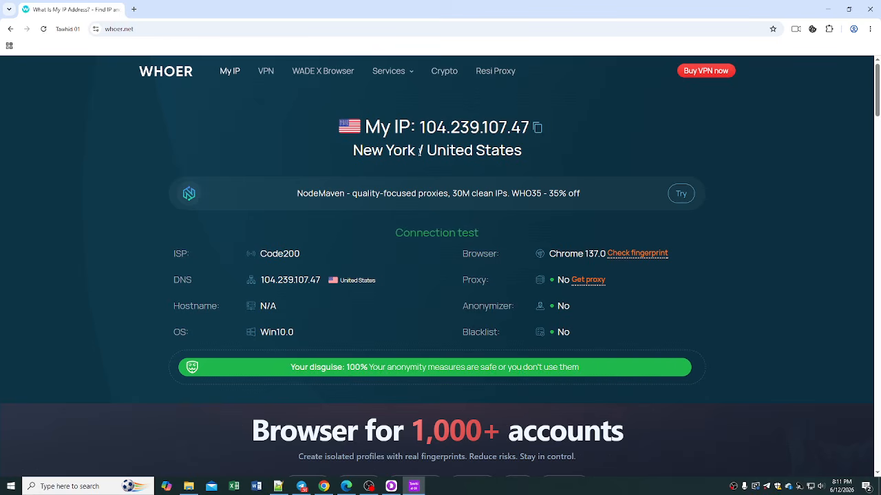
pyautogui.moveTo(361, 150); pyautogui.dragTo(418, 151)
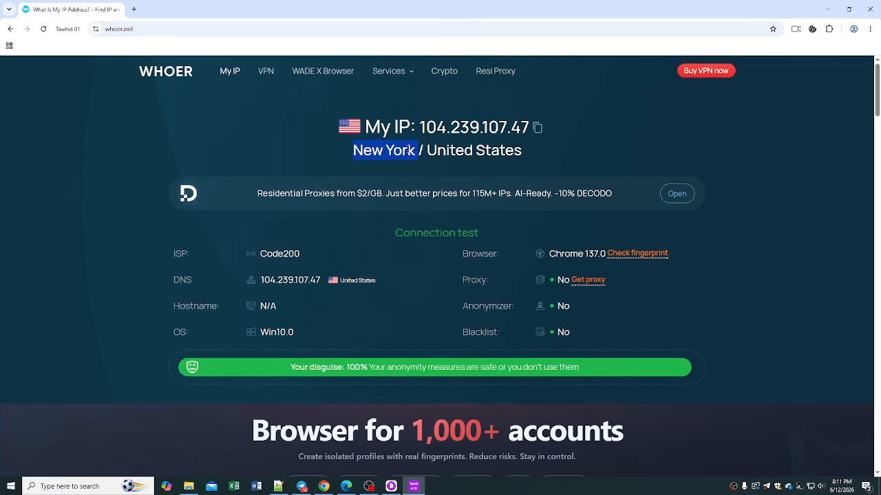
pyautogui.moveTo(521, 150); pyautogui.dragTo(428, 150)
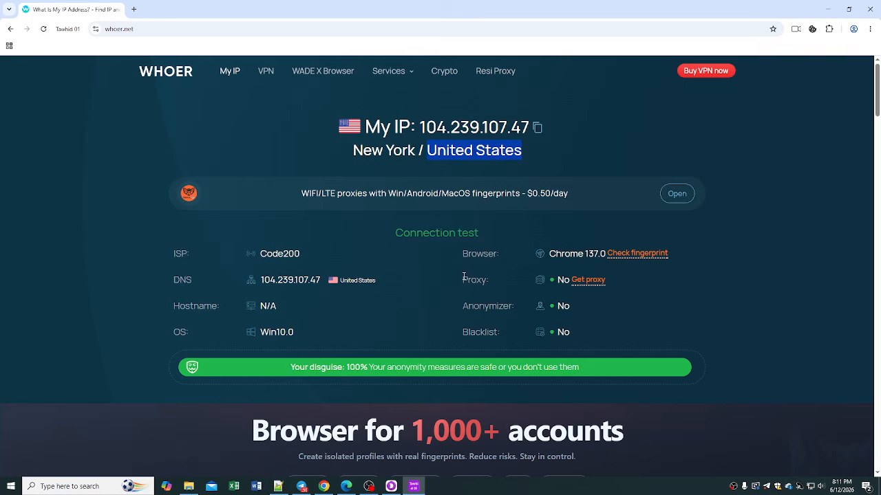
pyautogui.scroll(-5, 500, 287)
# Step: Highlight the Region and City values, both New York, in Whoer.net's Location card
pyautogui.scroll(-8, 500, 287)
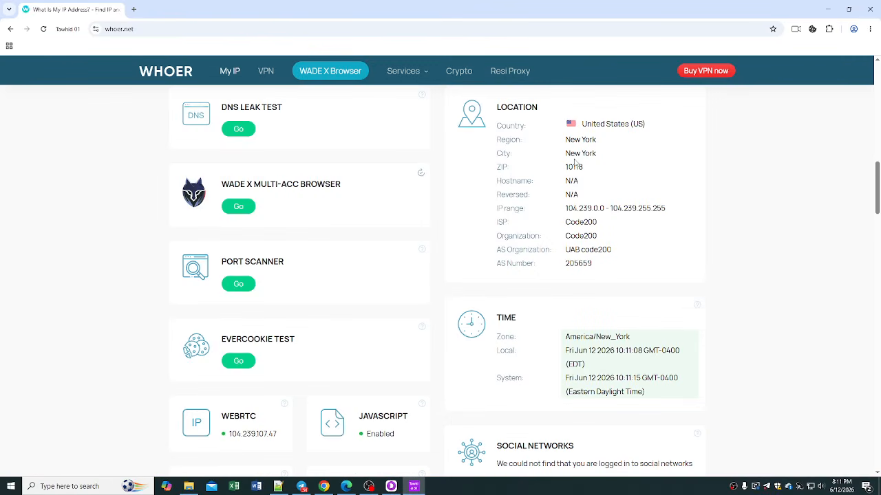
pyautogui.moveTo(602, 141); pyautogui.dragTo(510, 127)
pyautogui.click(566, 162)
pyautogui.moveTo(514, 157); pyautogui.dragTo(497, 155)
pyautogui.moveTo(601, 157); pyautogui.dragTo(562, 155)
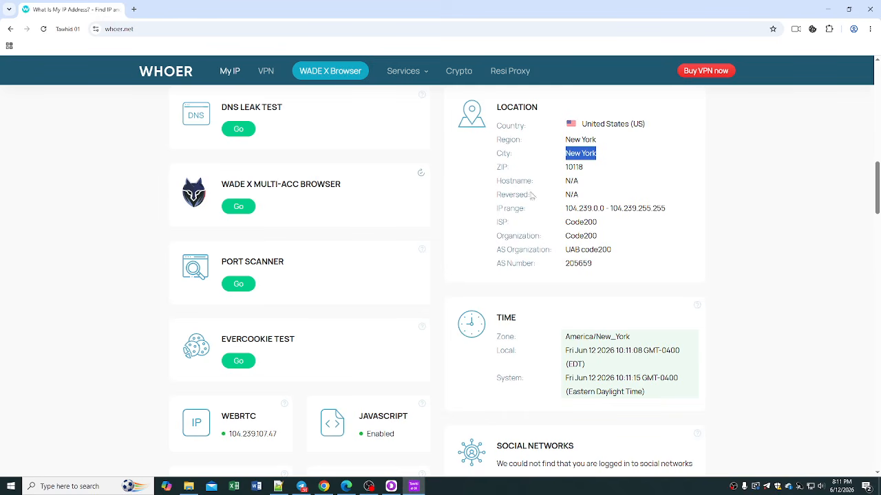
# Step: Close the Tawhid 01 browser window and bring up File Explorer
pyautogui.scroll(-2, 458, 278)
pyautogui.scroll(10, 445, 290)
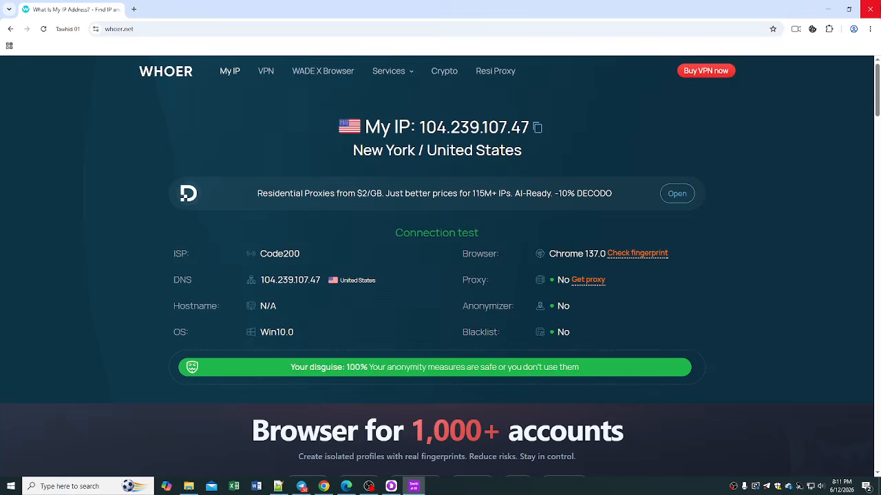
pyautogui.click(869, 9)
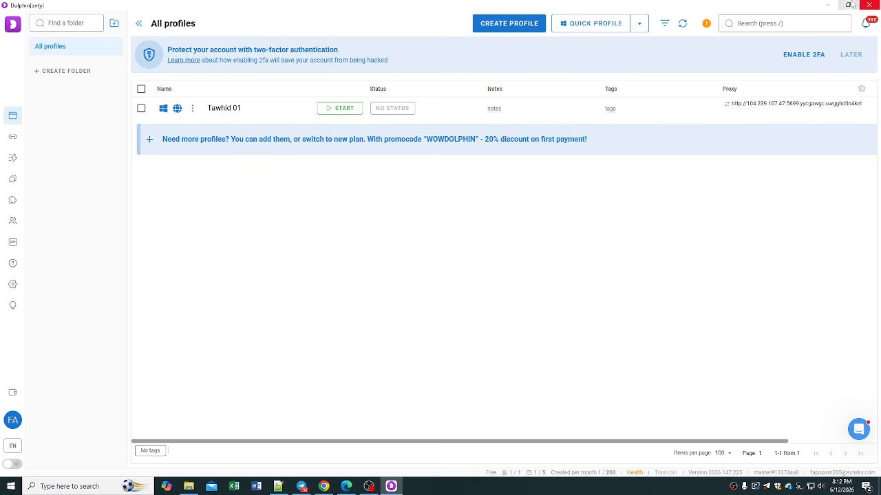
pyautogui.click(188, 486)
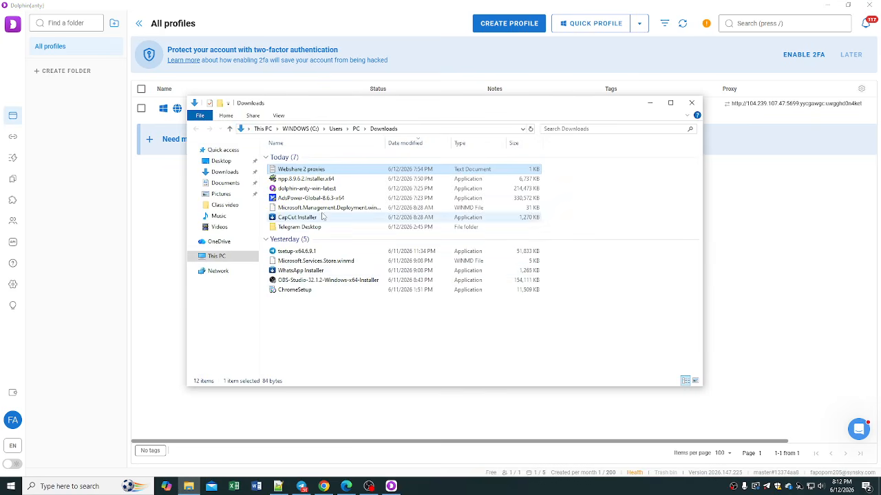
# Step: View This PC's Properties confirming Windows 10 Home, then minimize the System and Dolphin Anty windows
pyautogui.click(217, 256)
pyautogui.click(286, 254)
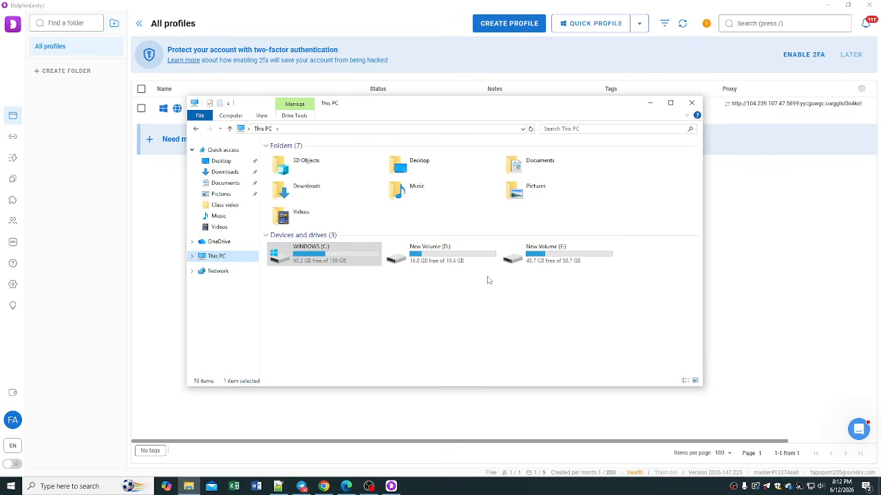
pyautogui.rightClick(509, 313)
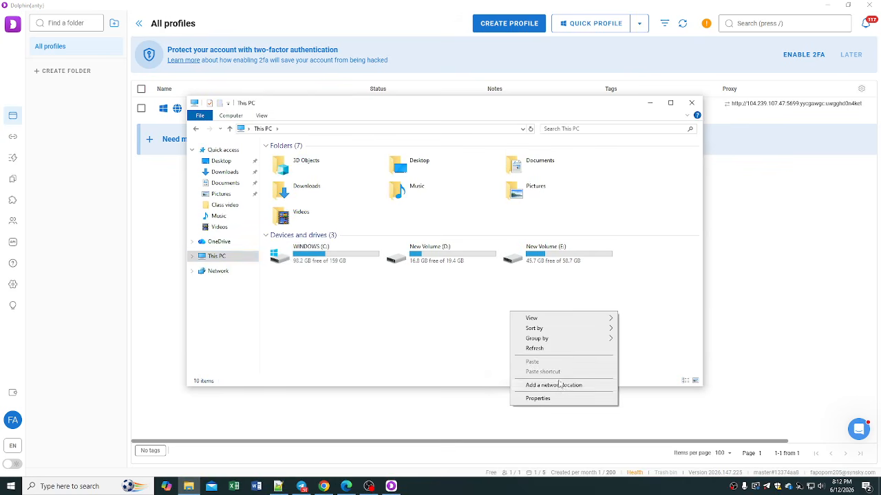
pyautogui.click(556, 398)
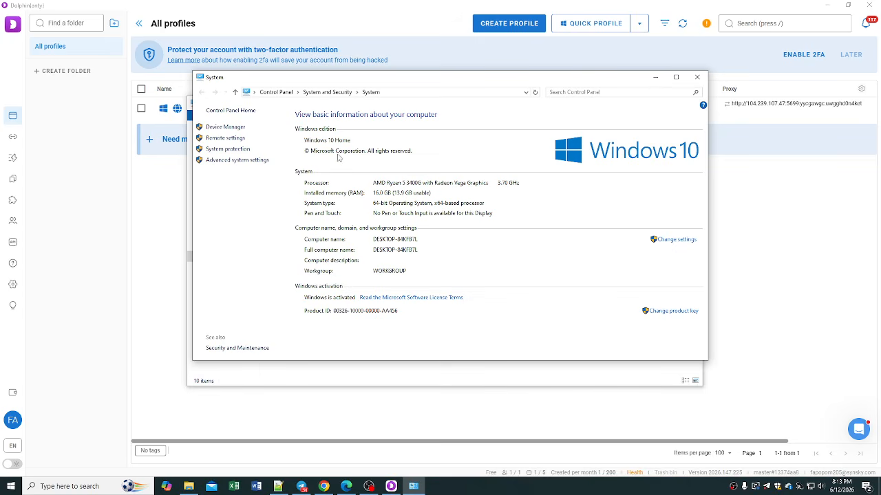
pyautogui.click(655, 78)
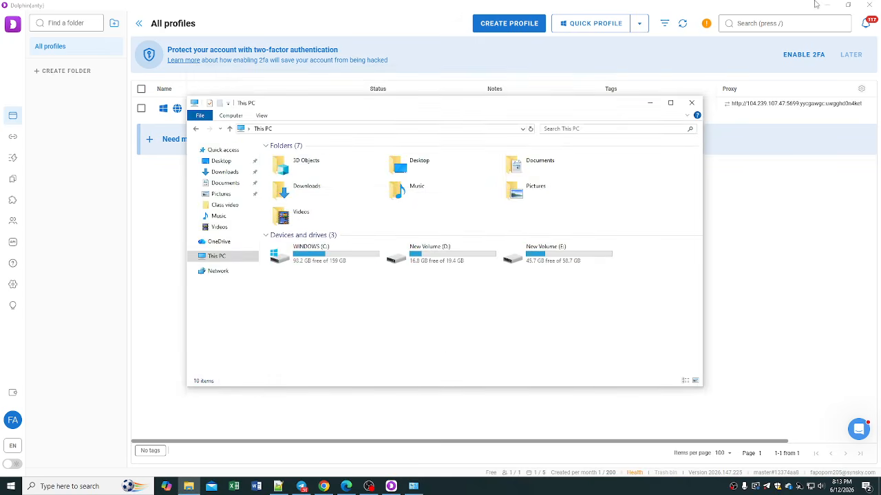
pyautogui.click(826, 5)
# Step: Minimize the remaining browser and This PC windows and refresh the desktop
pyautogui.click(826, 5)
pyautogui.click(650, 103)
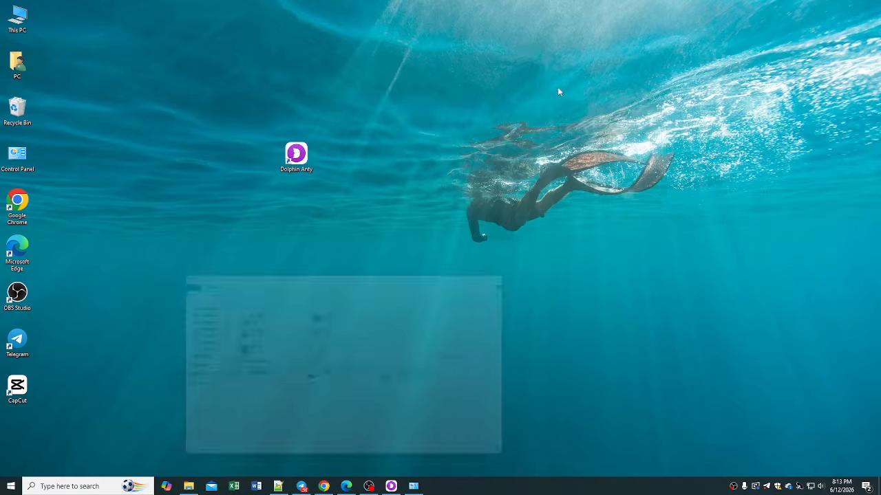
pyautogui.rightClick(557, 86)
pyautogui.rightClick(529, 94)
pyautogui.rightClick(514, 91)
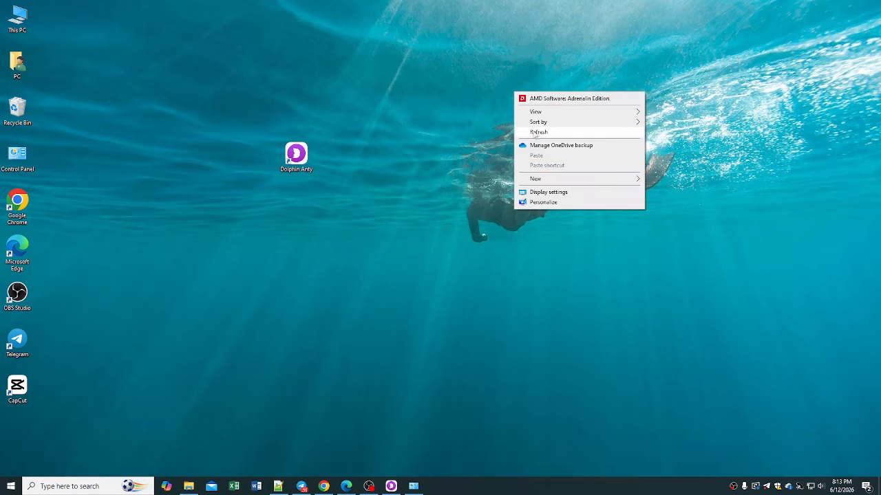
pyautogui.rightClick(500, 73)
pyautogui.click(523, 114)
# Step: Refresh the desktop several more times, then bring up OBS Studio
pyautogui.rightClick(511, 90)
pyautogui.click(527, 132)
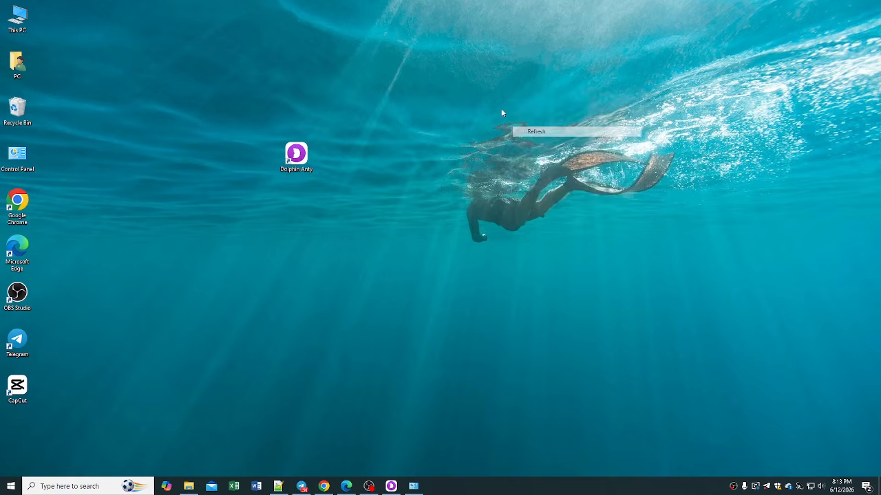
pyautogui.rightClick(489, 98)
pyautogui.click(523, 138)
pyautogui.rightClick(505, 122)
pyautogui.click(521, 162)
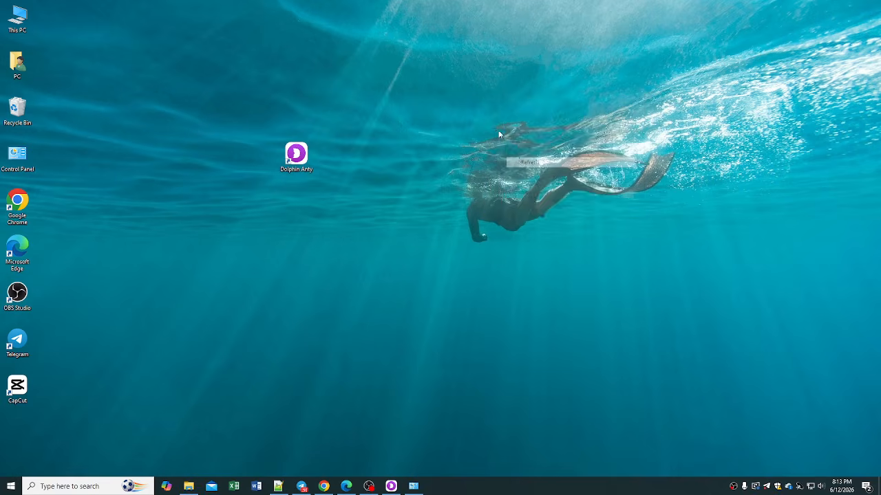
pyautogui.rightClick(497, 130)
pyautogui.click(516, 169)
pyautogui.rightClick(476, 122)
pyautogui.click(494, 162)
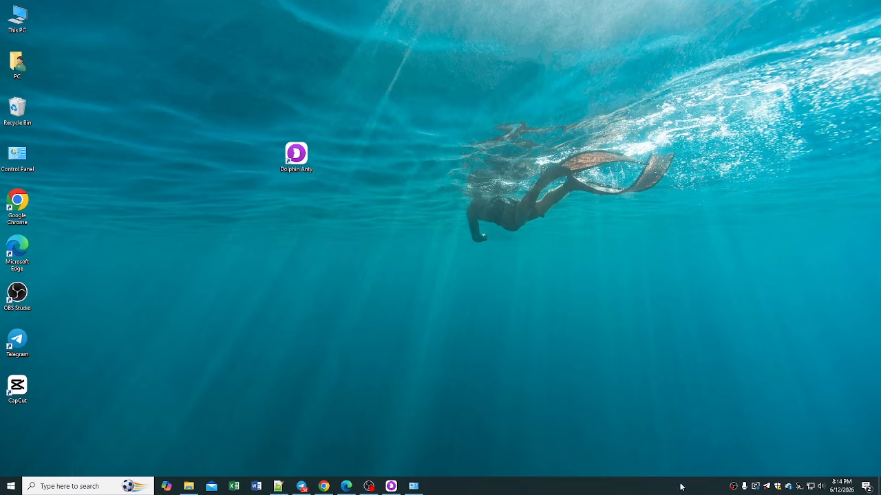
pyautogui.click(371, 484)
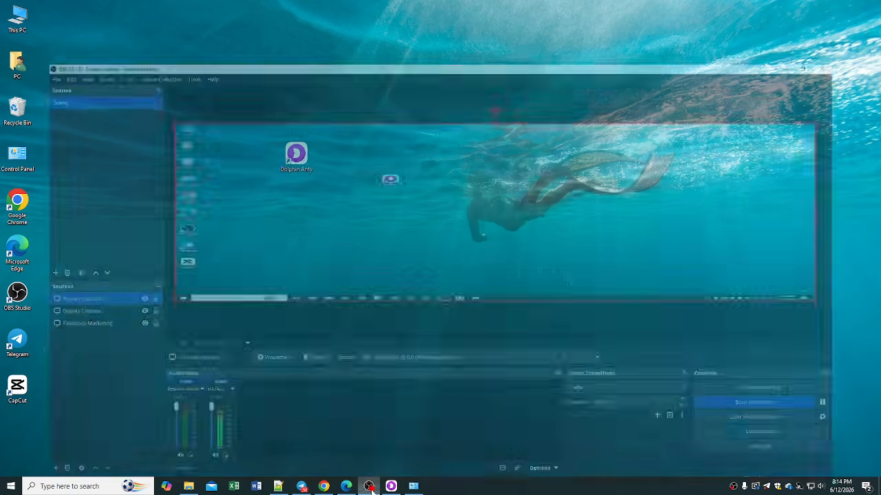